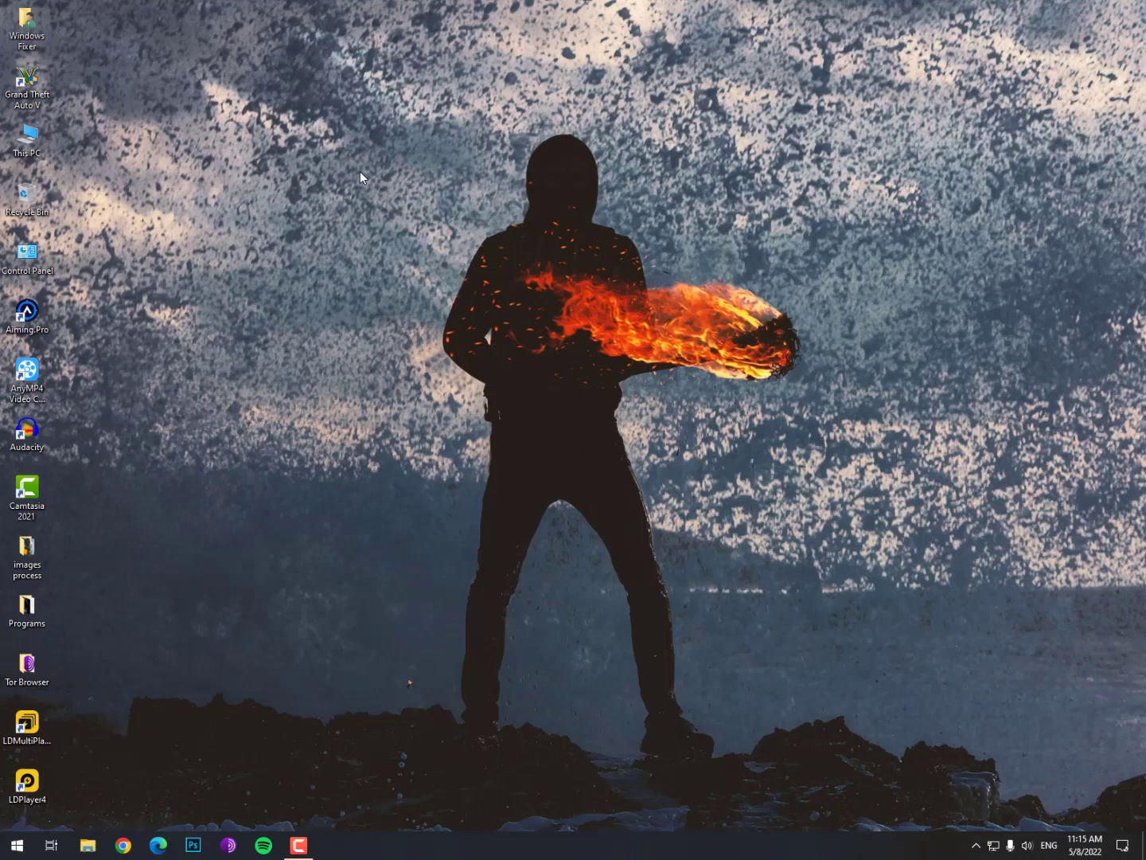
Step: Run winver from Start to view the Windows version, then dismiss the dialog
left_click(16, 846)
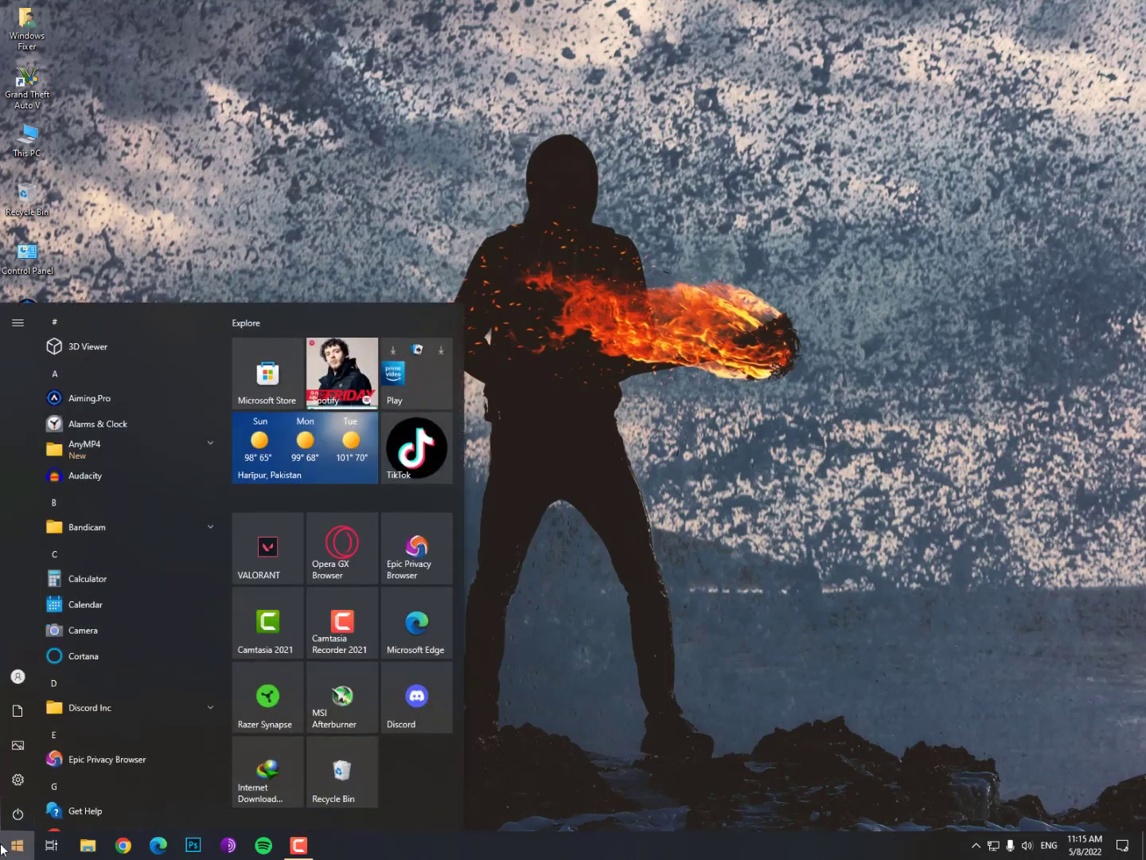
type("winver")
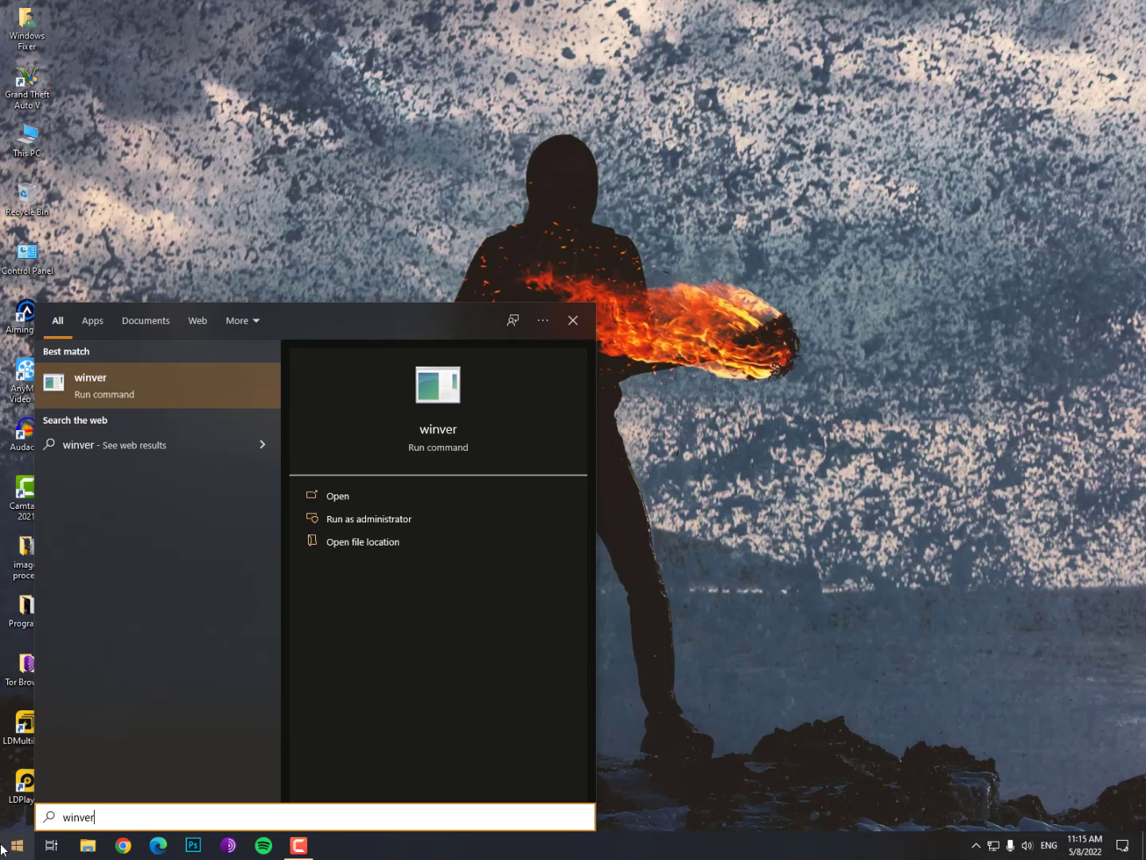
key("Return")
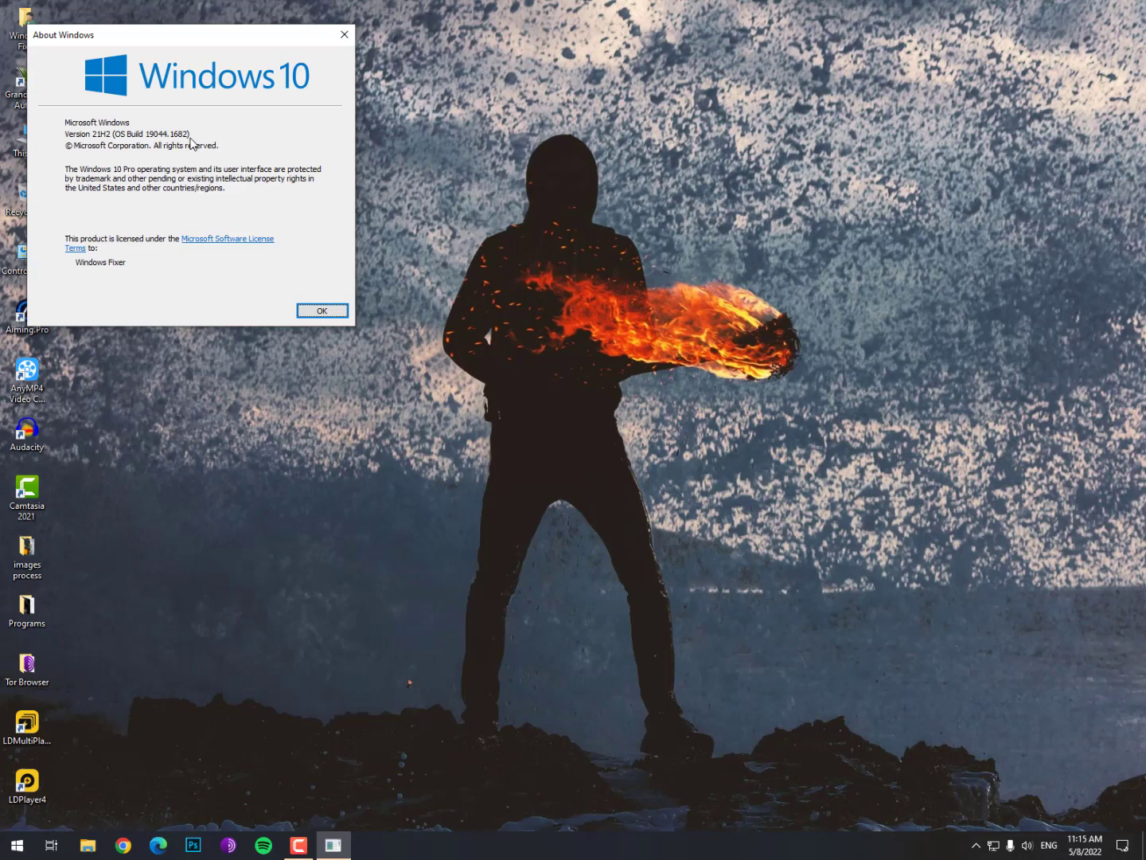
left_click(321, 311)
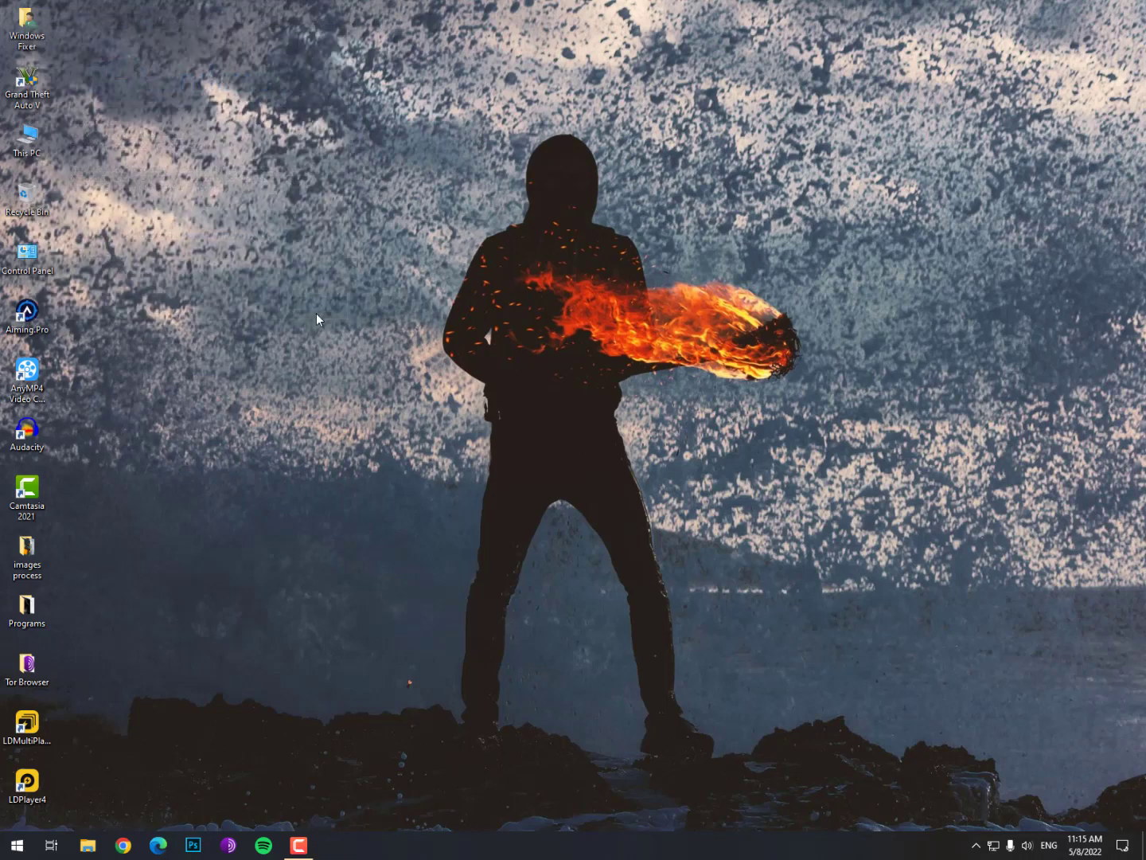
Step: Check for updates in Settings > Update & Security, then minimize Settings
left_click(17, 844)
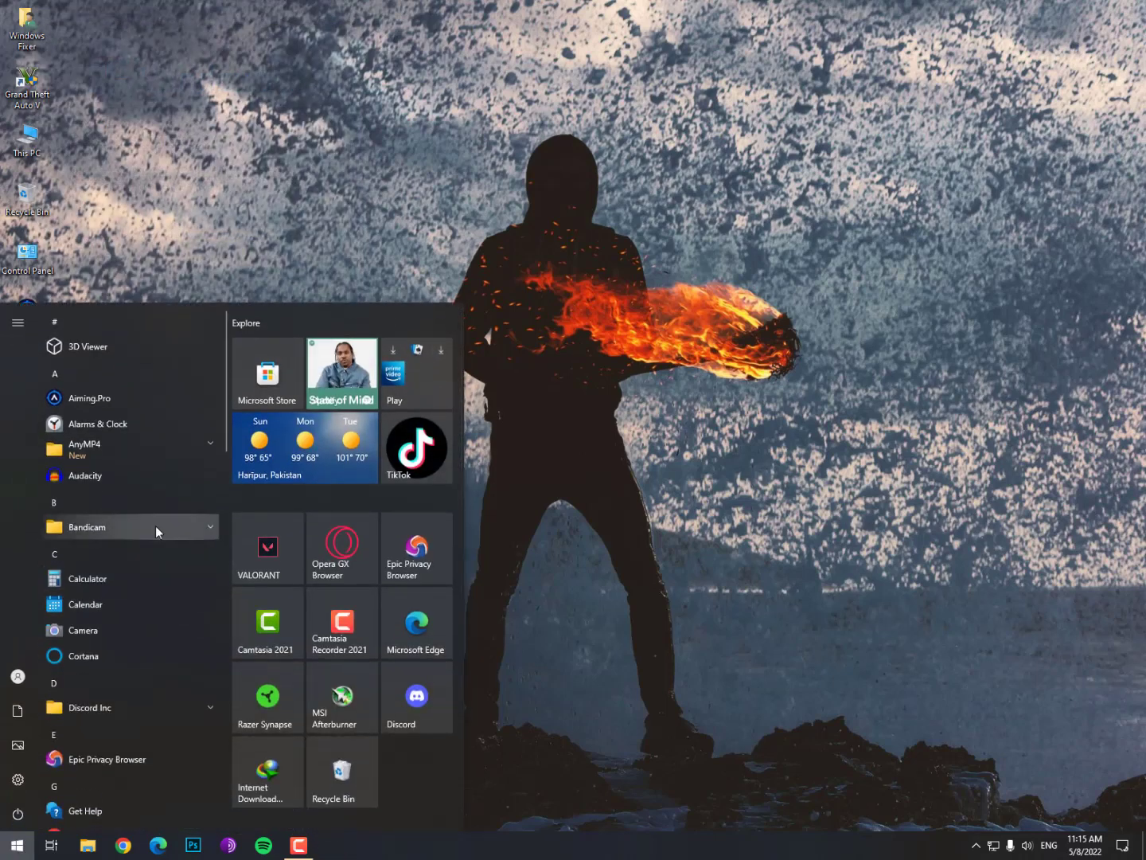
left_click(18, 779)
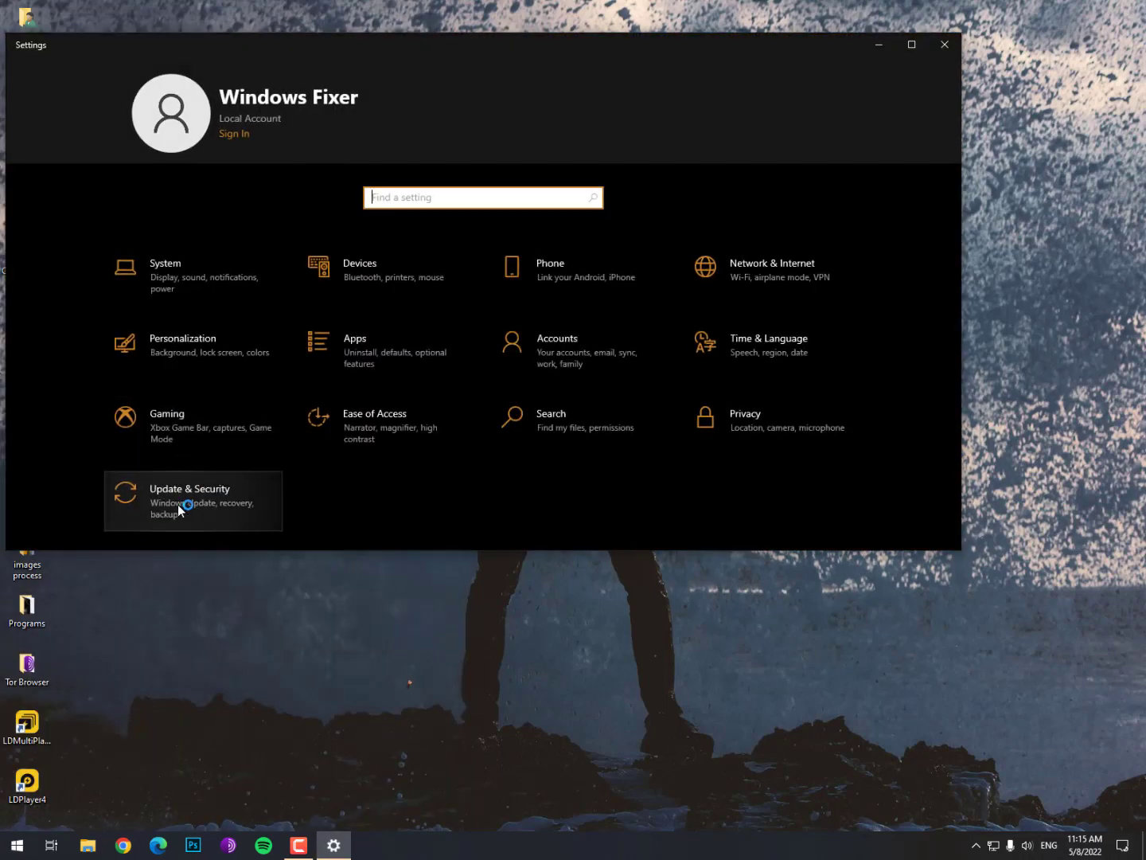
left_click(179, 491)
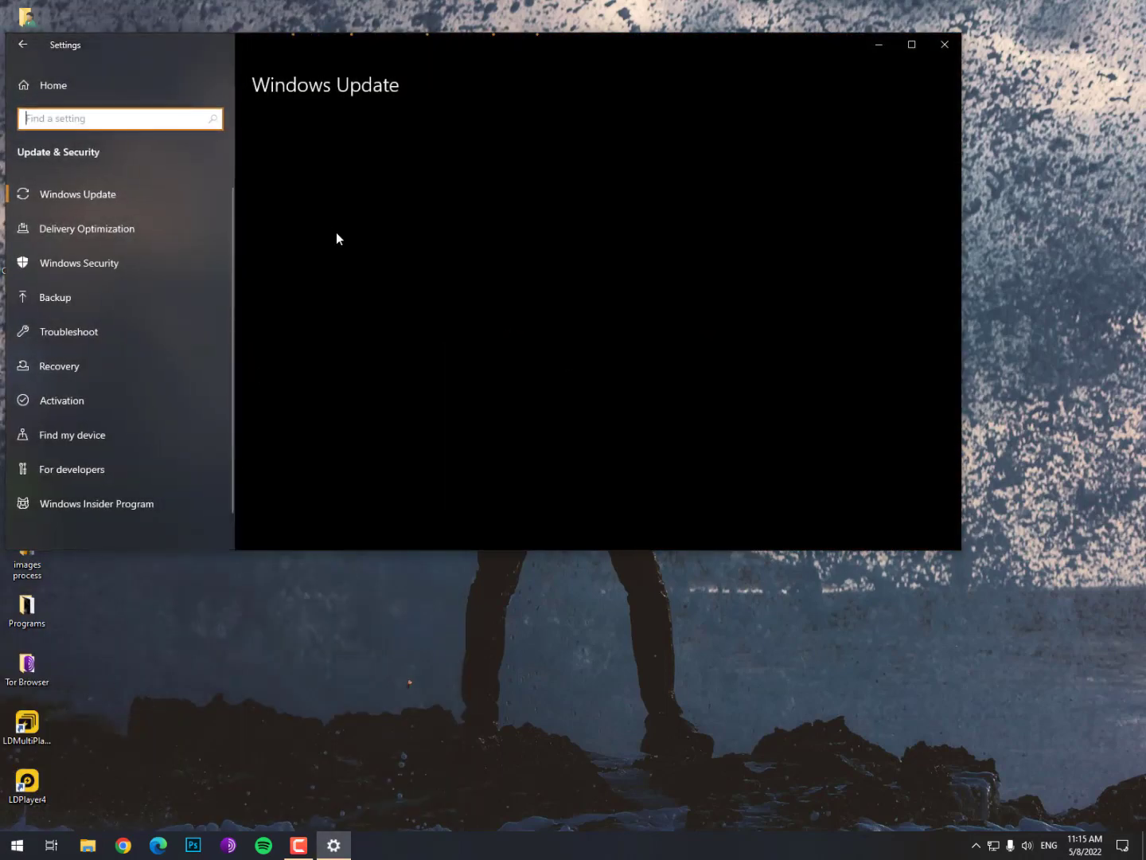
left_click(332, 170)
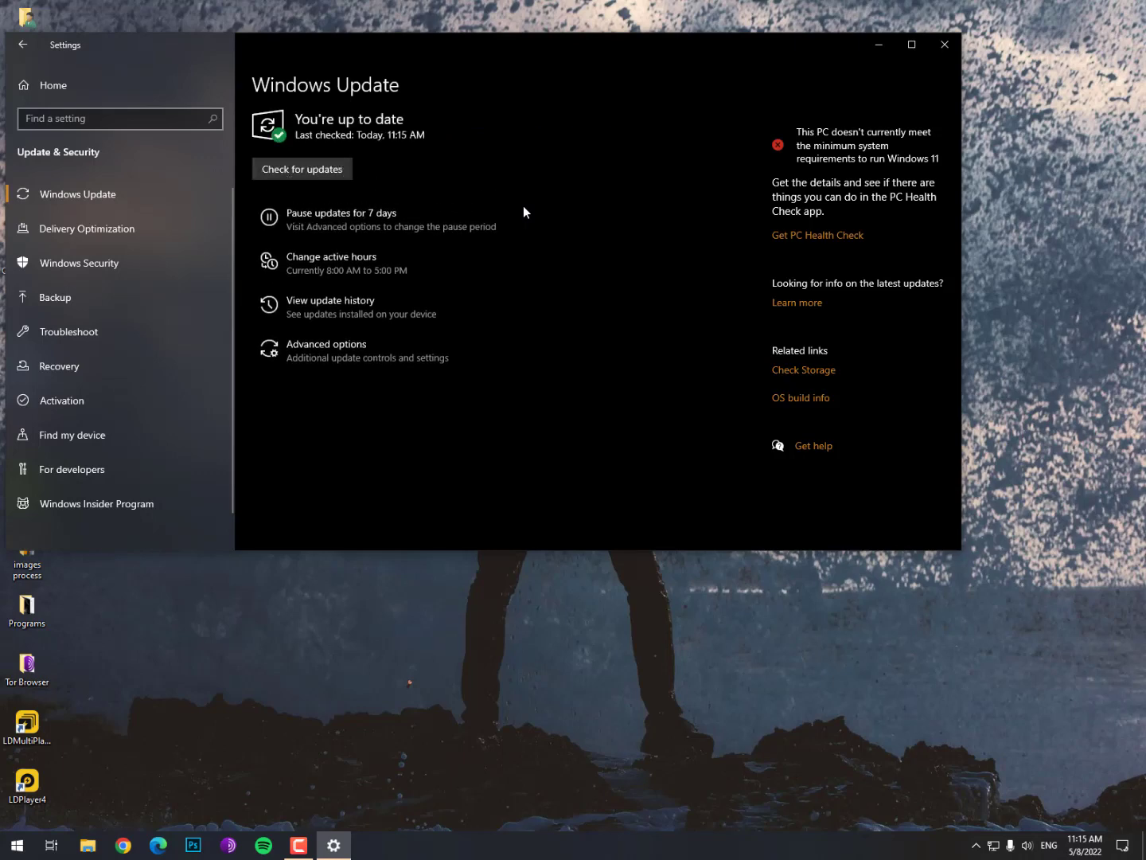
left_click(878, 46)
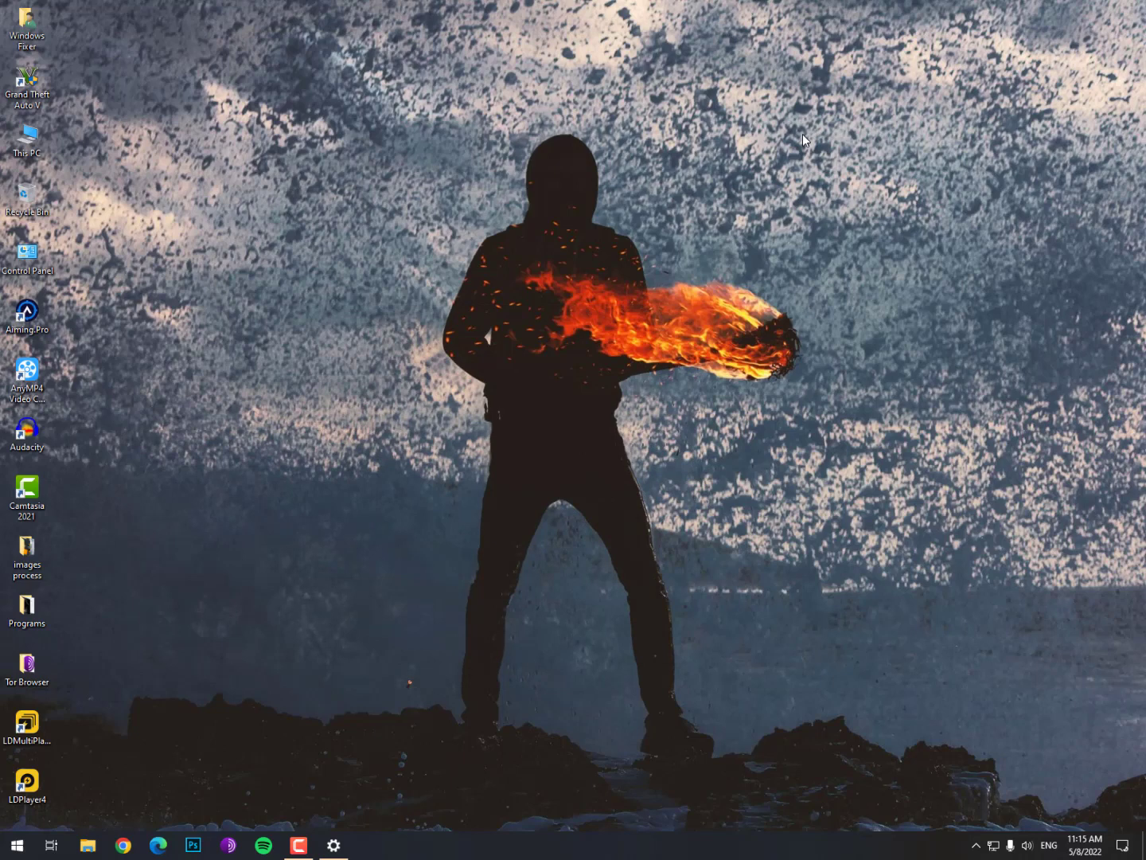
Step: Launch the Riot Client from Start search and dismiss the taskbar calendar
key("super")
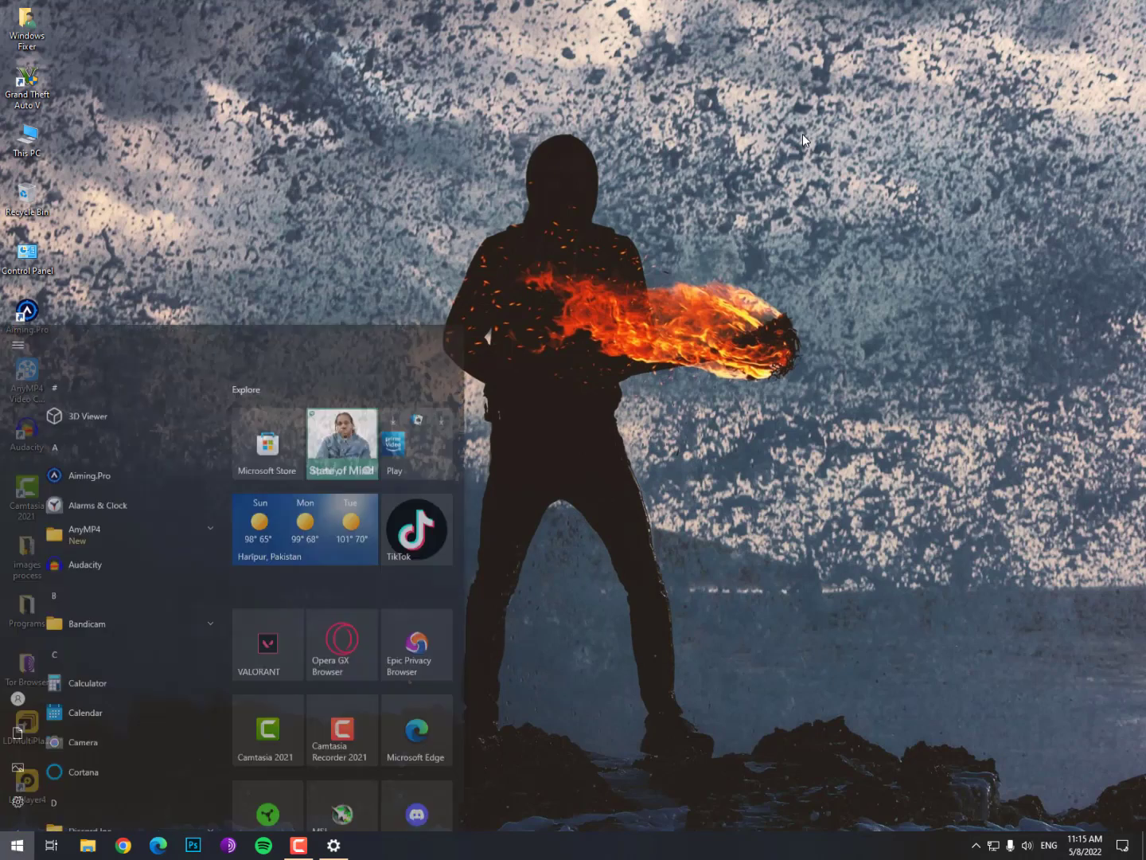
type("riot")
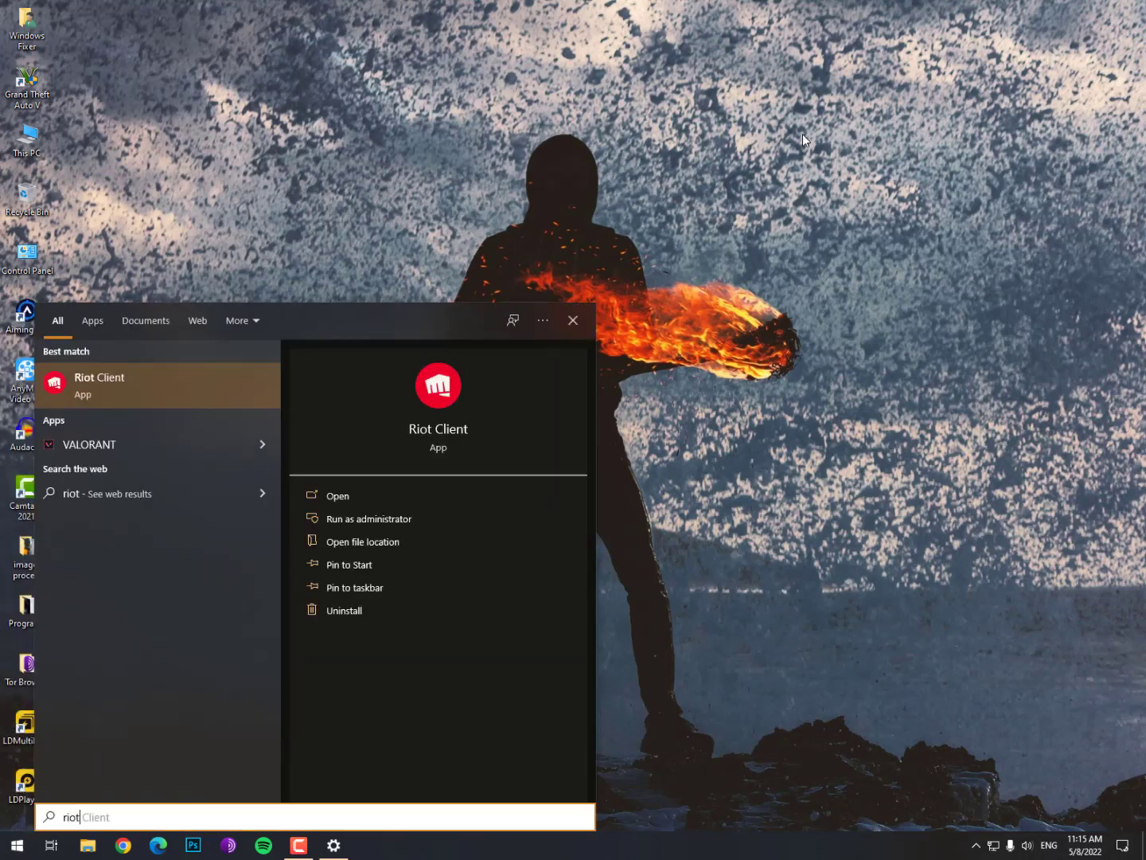
key("Return")
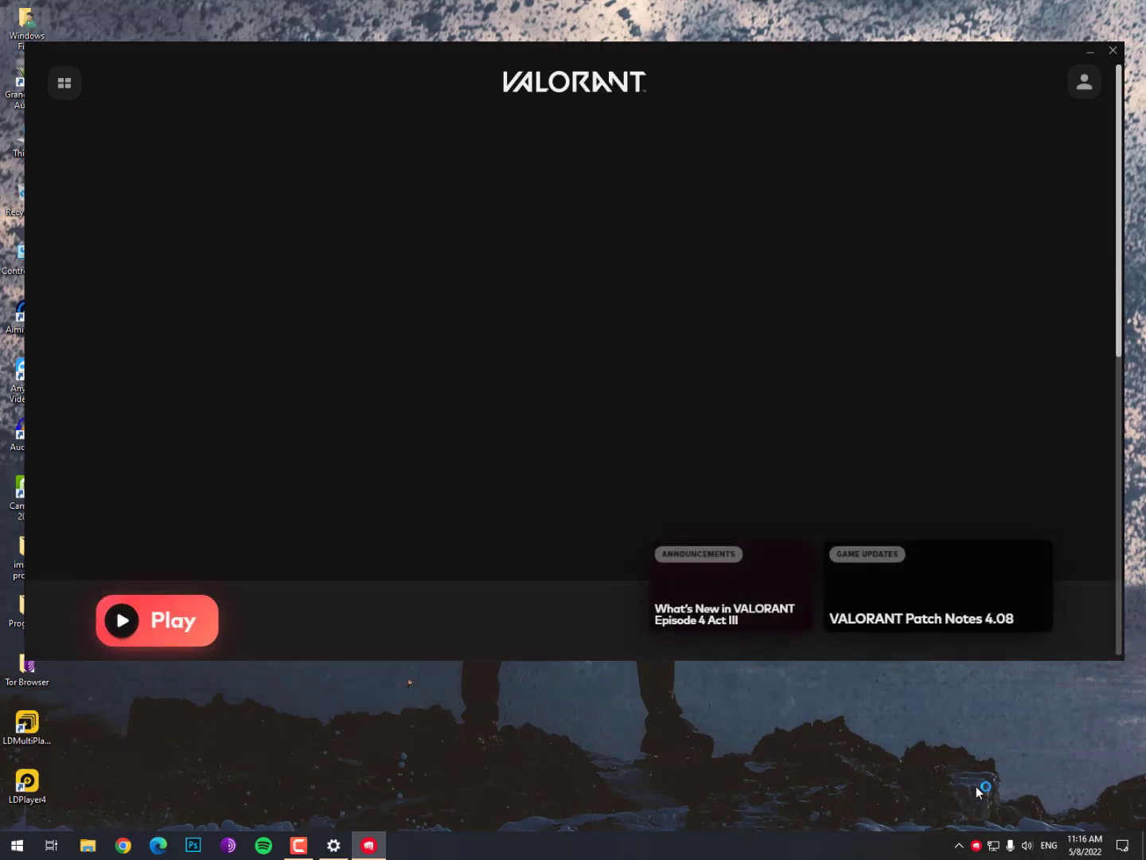
mouse_move(1084, 845)
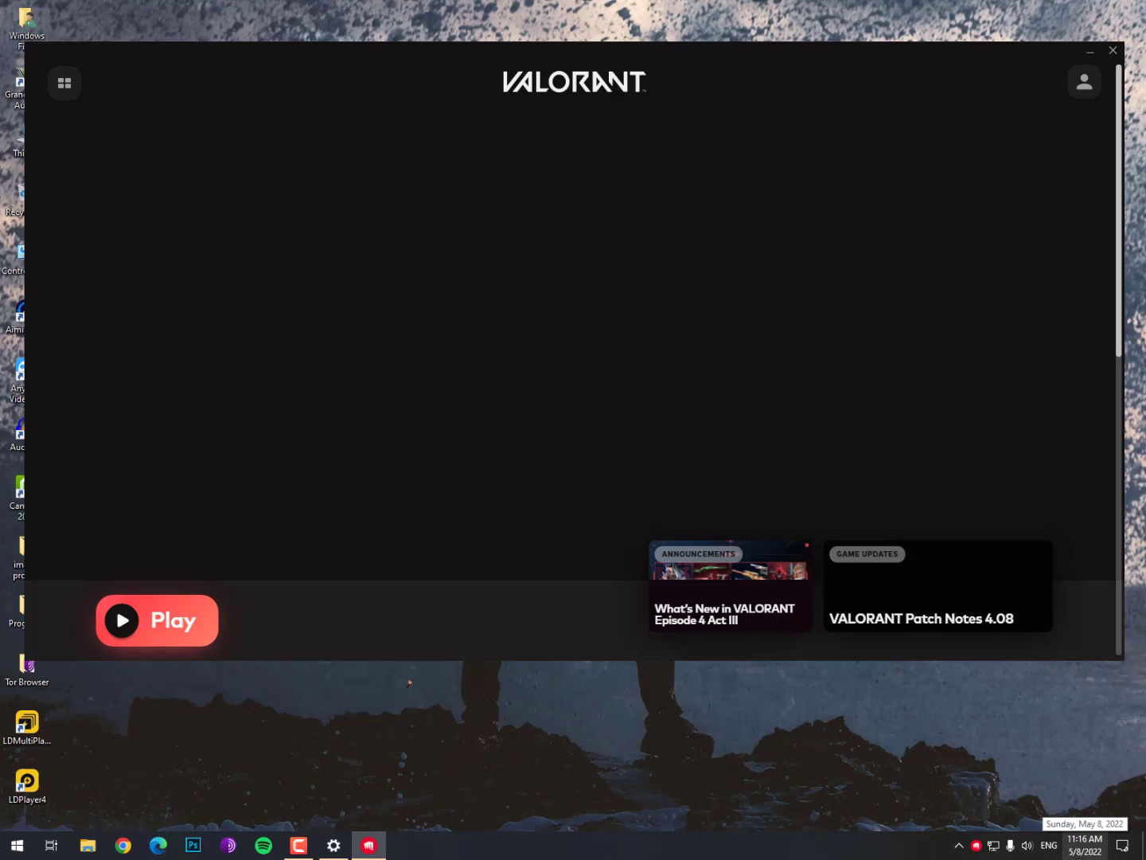
left_click(1084, 845)
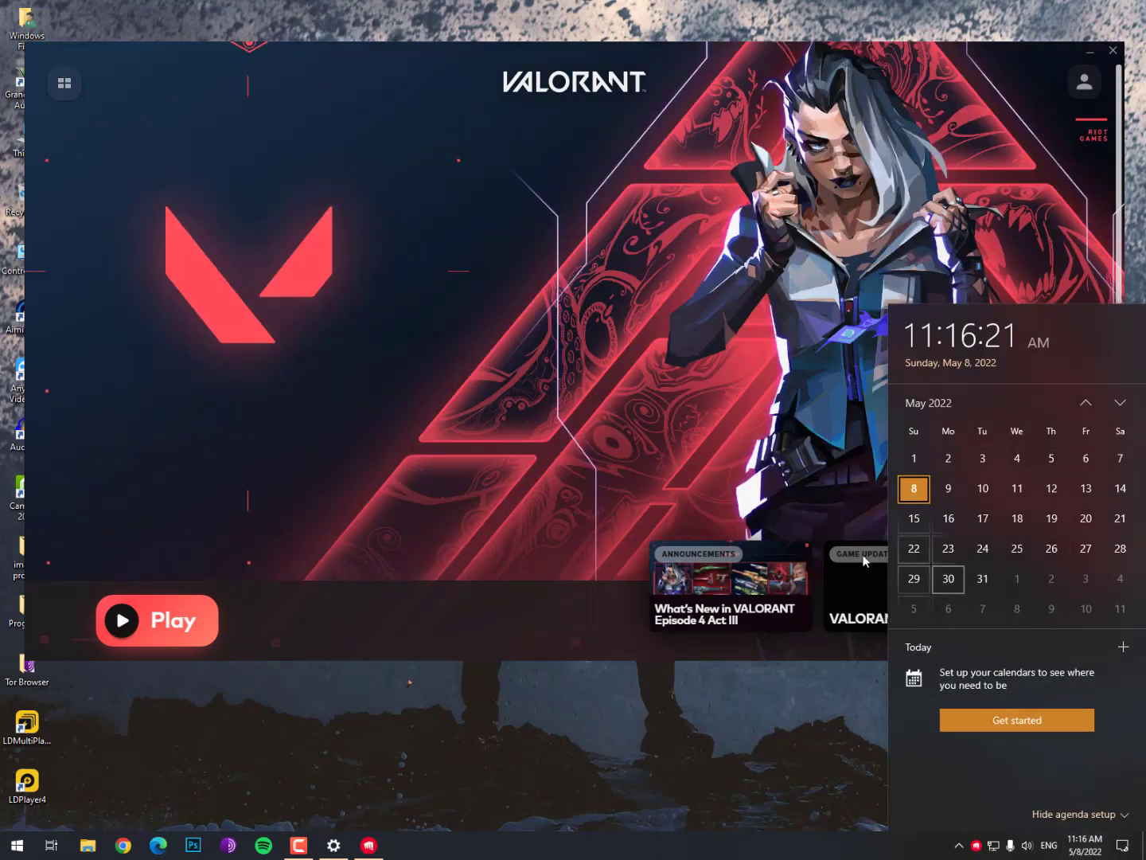
left_click(553, 464)
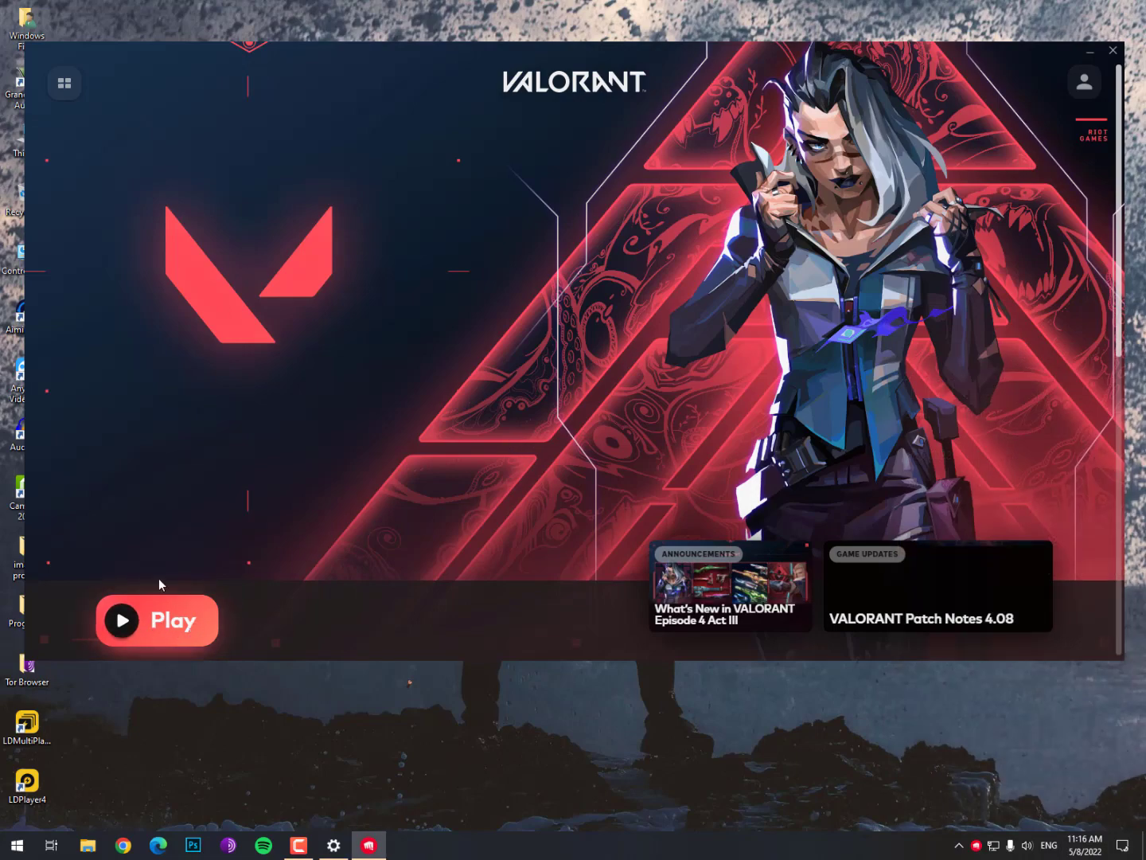
Step: Visit the Riot Games home page, then return to the Valorant game page
left_click(64, 82)
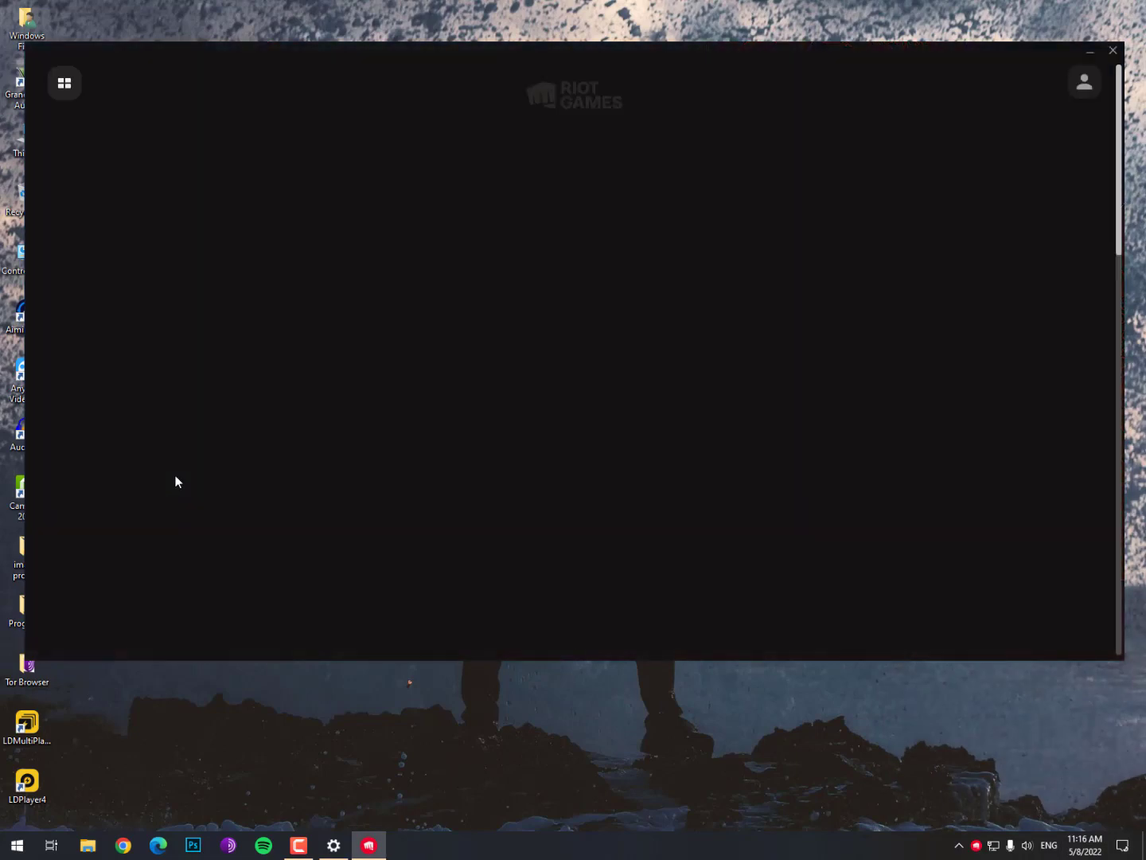
left_click(180, 324)
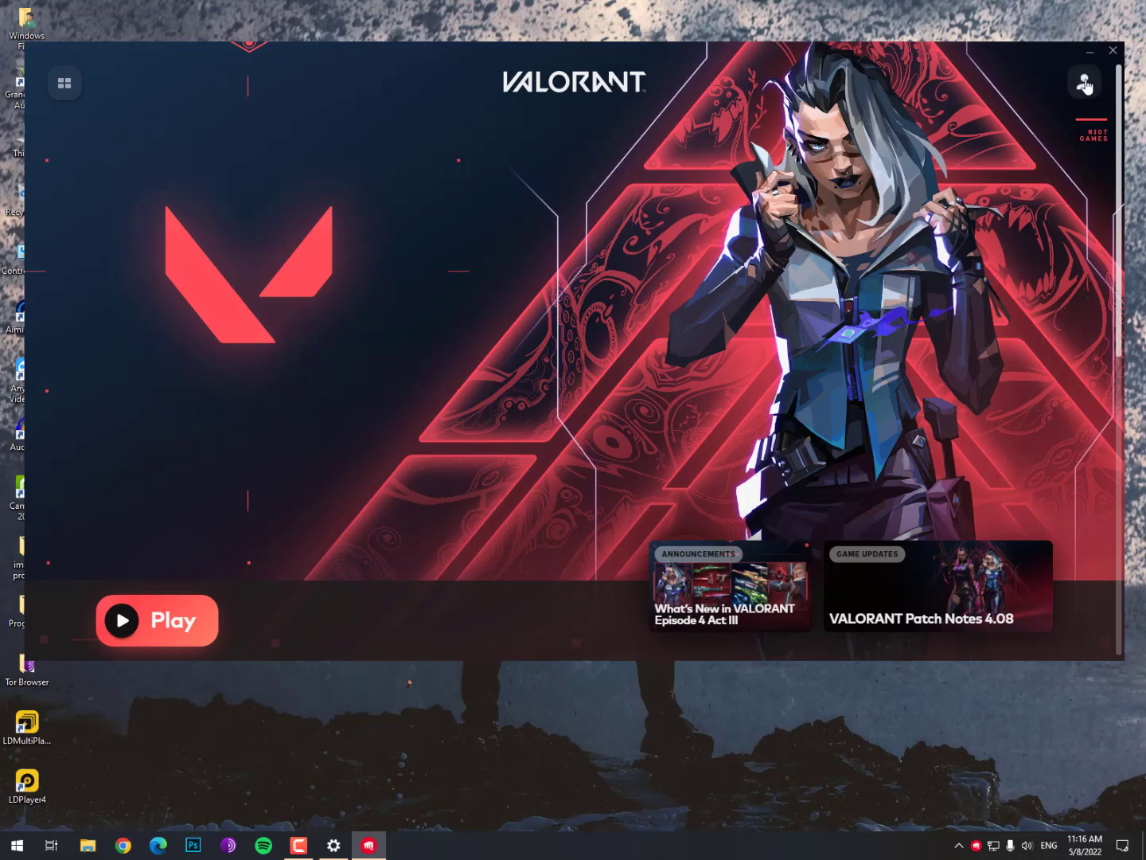
Step: Close the Riot Client and open drive C: from This PC in File Explorer
left_click(1091, 52)
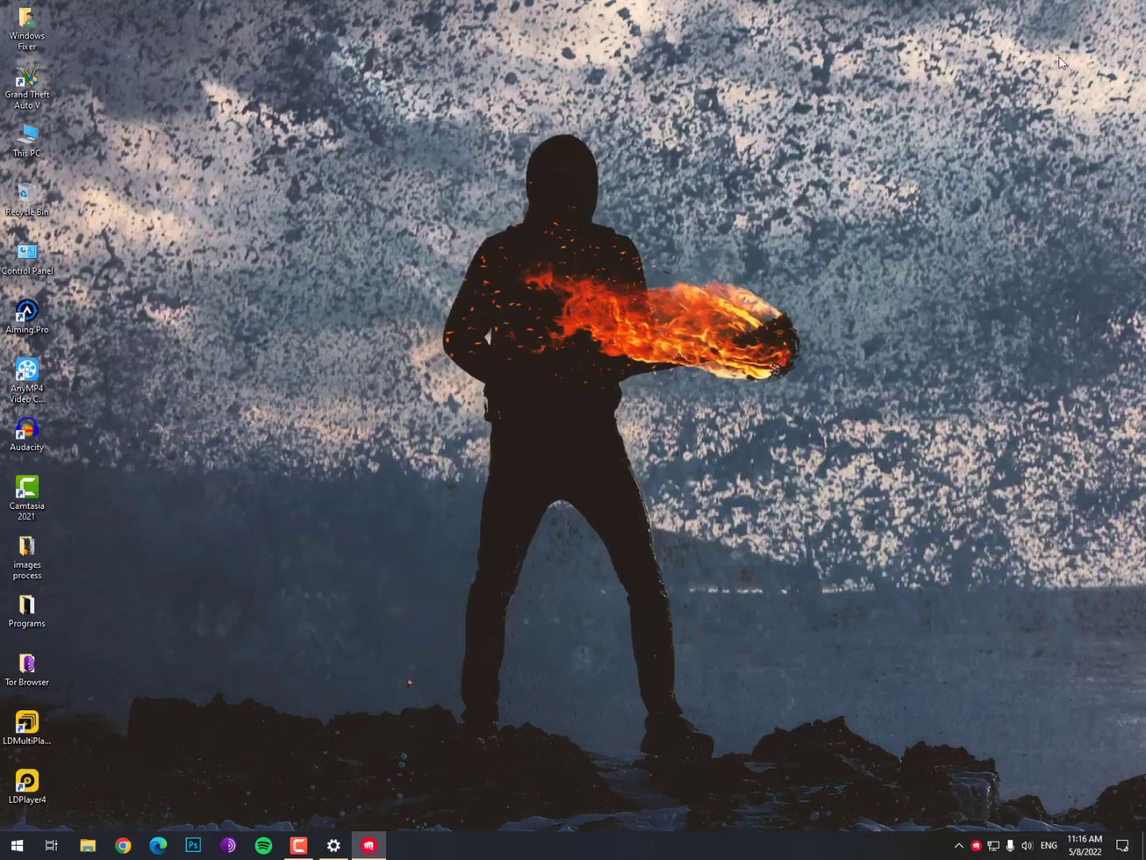
double_click(27, 139)
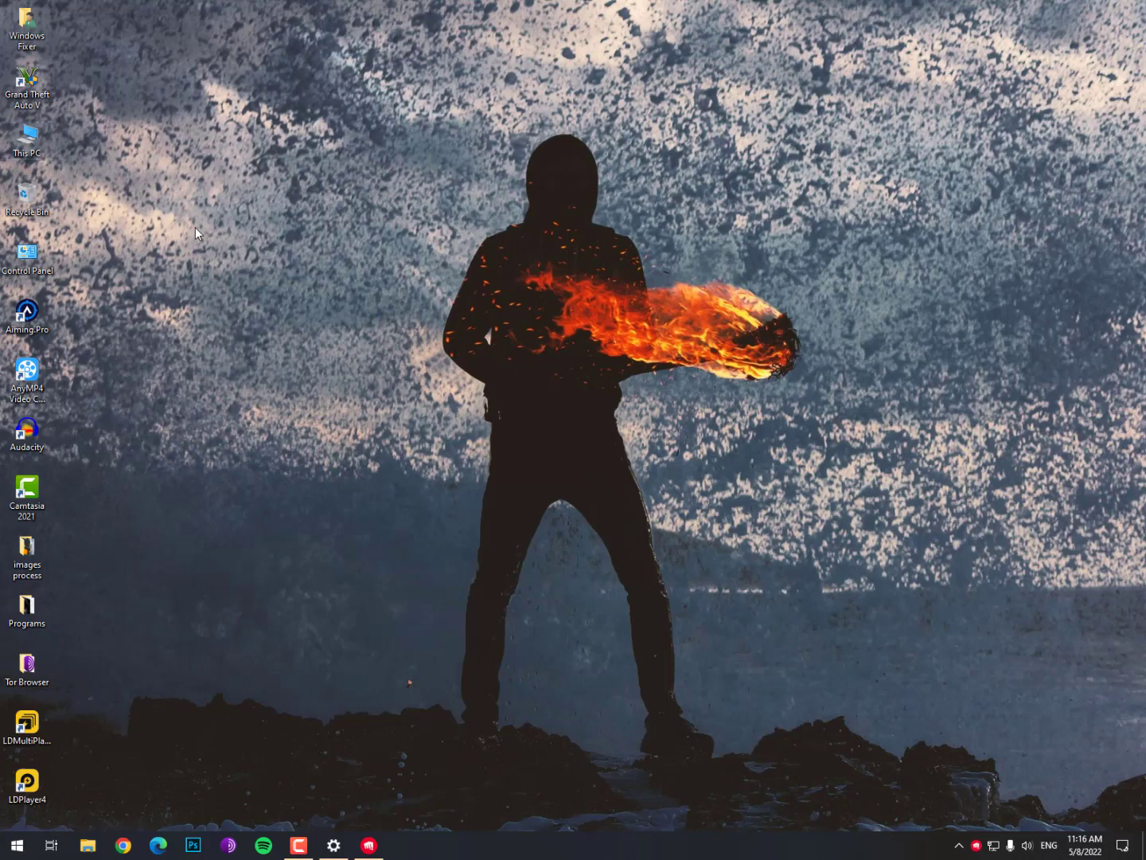
left_click(291, 316)
double_click(291, 316)
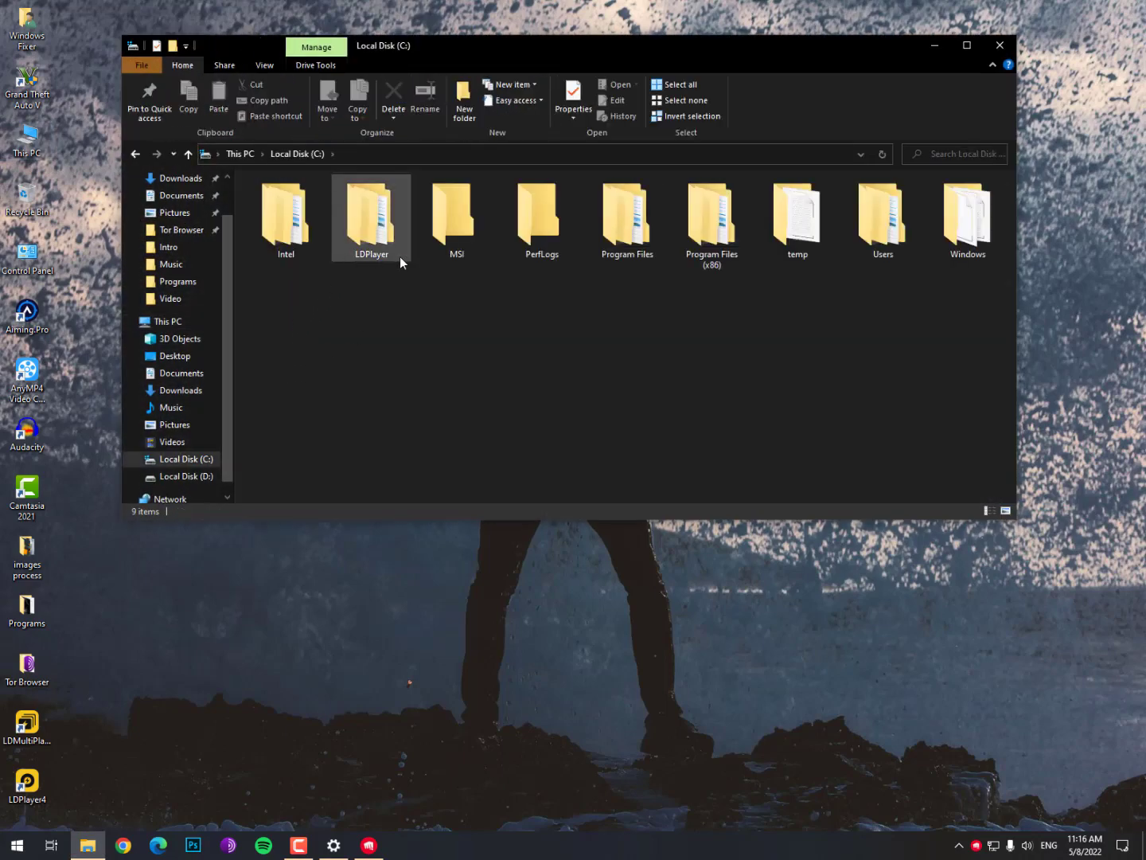
Step: Open the Users folder and then the Windows Fixer profile folder
left_click(641, 232)
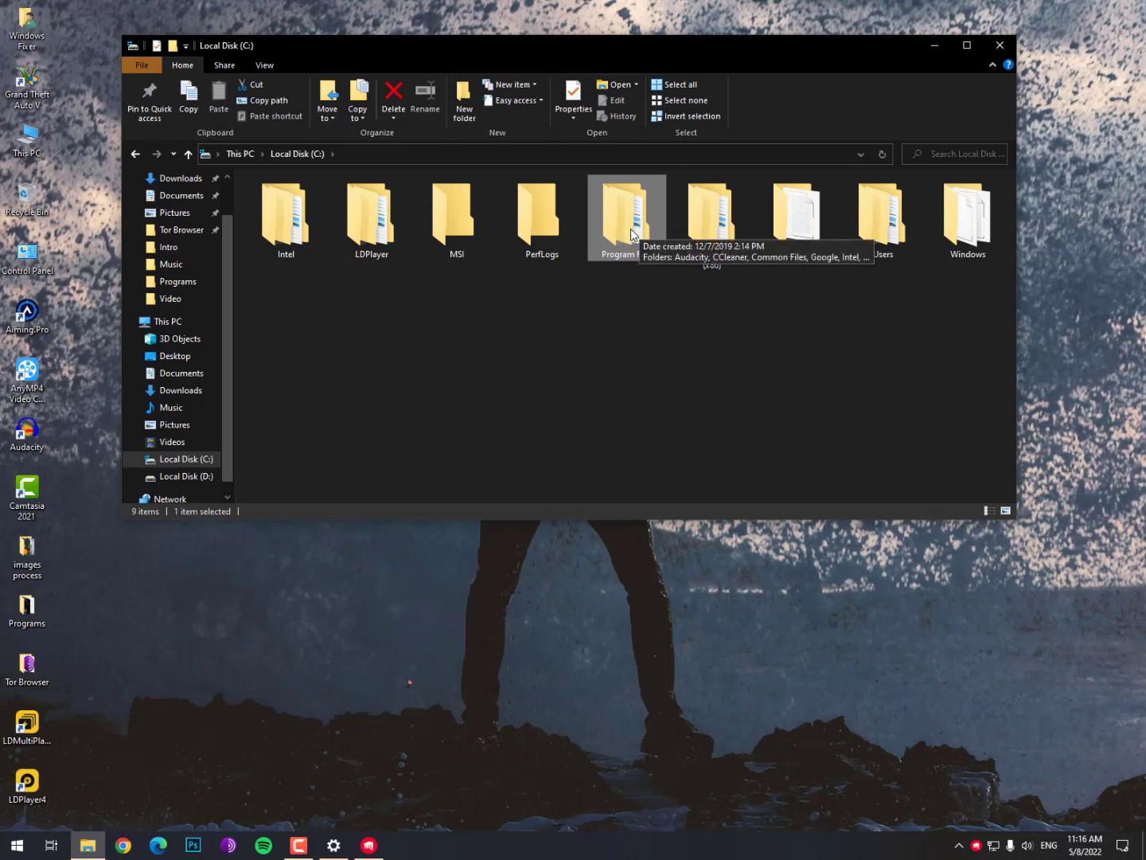
double_click(890, 240)
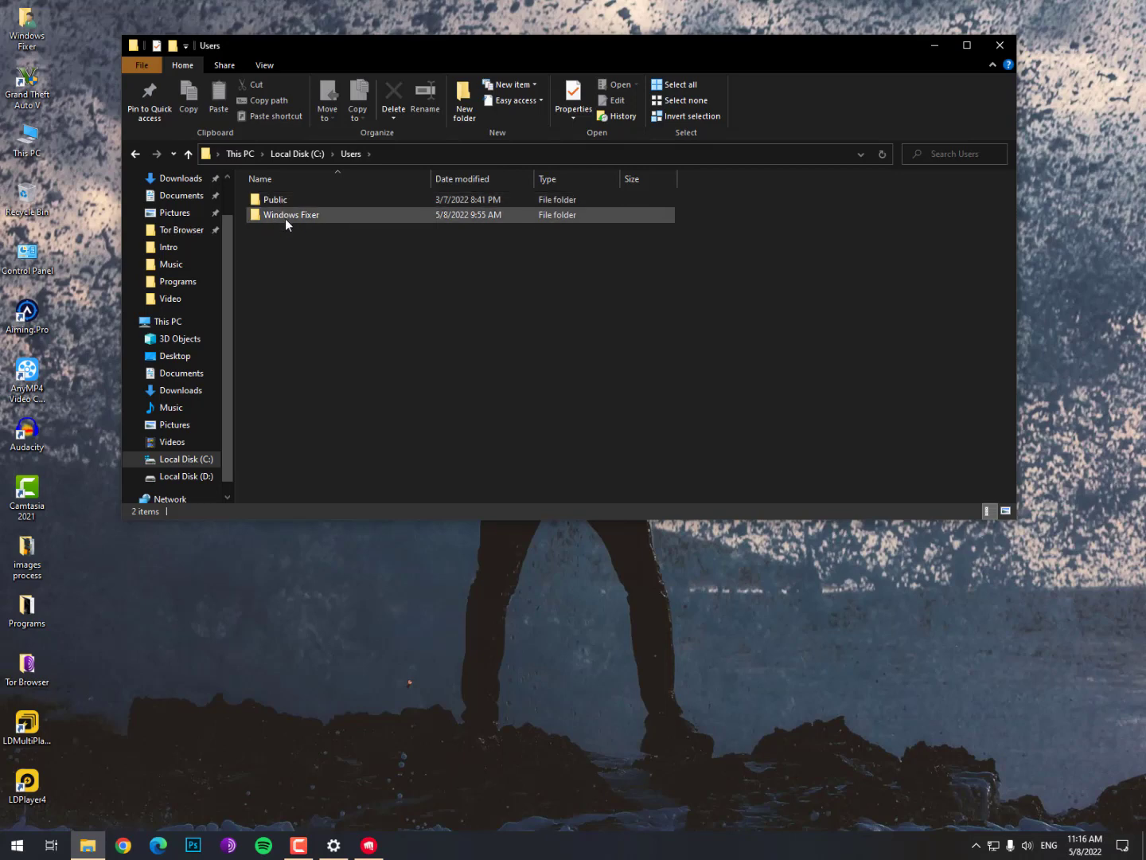
double_click(318, 217)
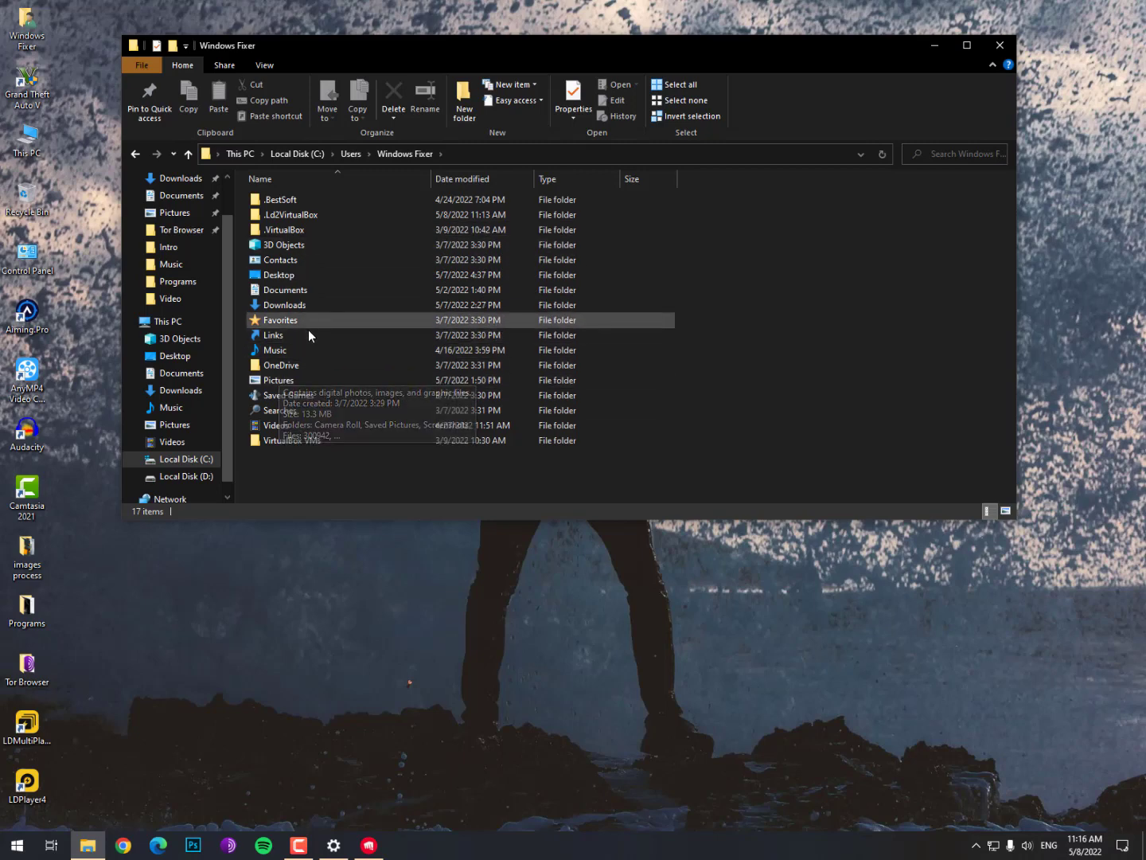
Step: Enable 'Show hidden files, folders, and drives' in Folder Options and apply it
left_click(264, 65)
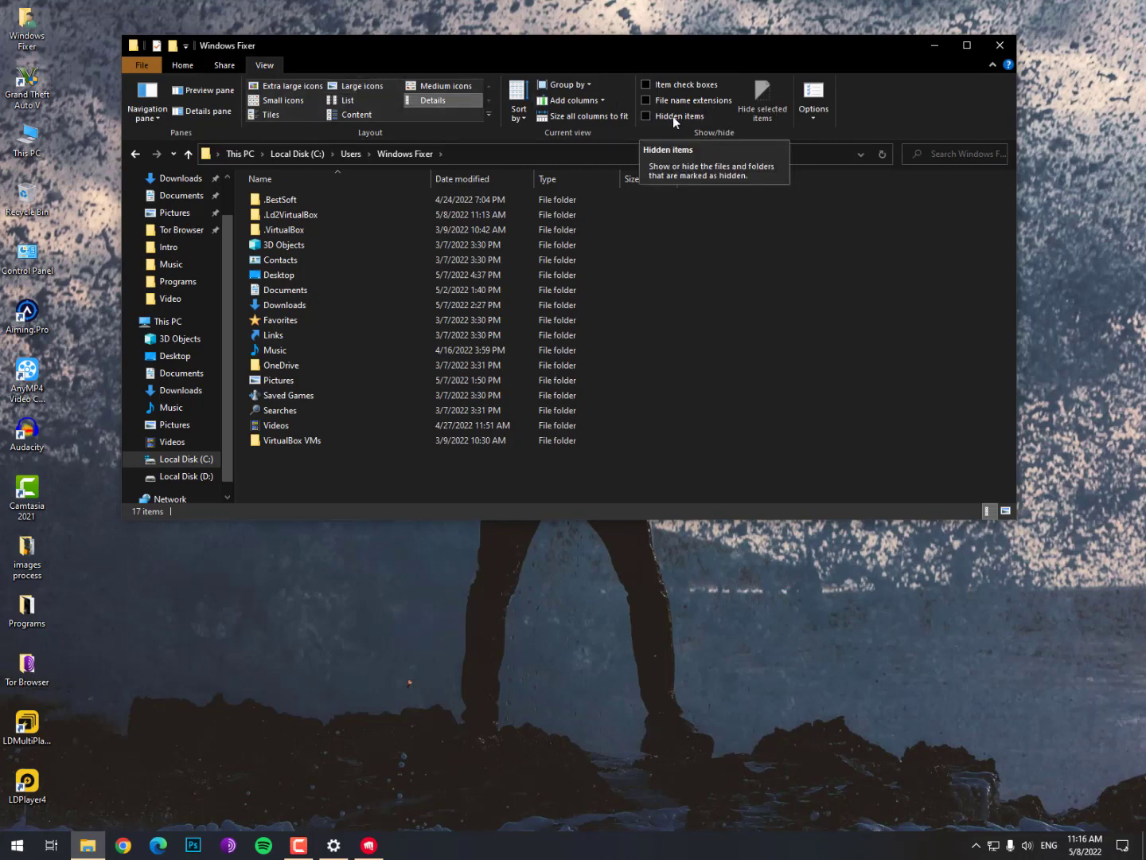
left_click(814, 97)
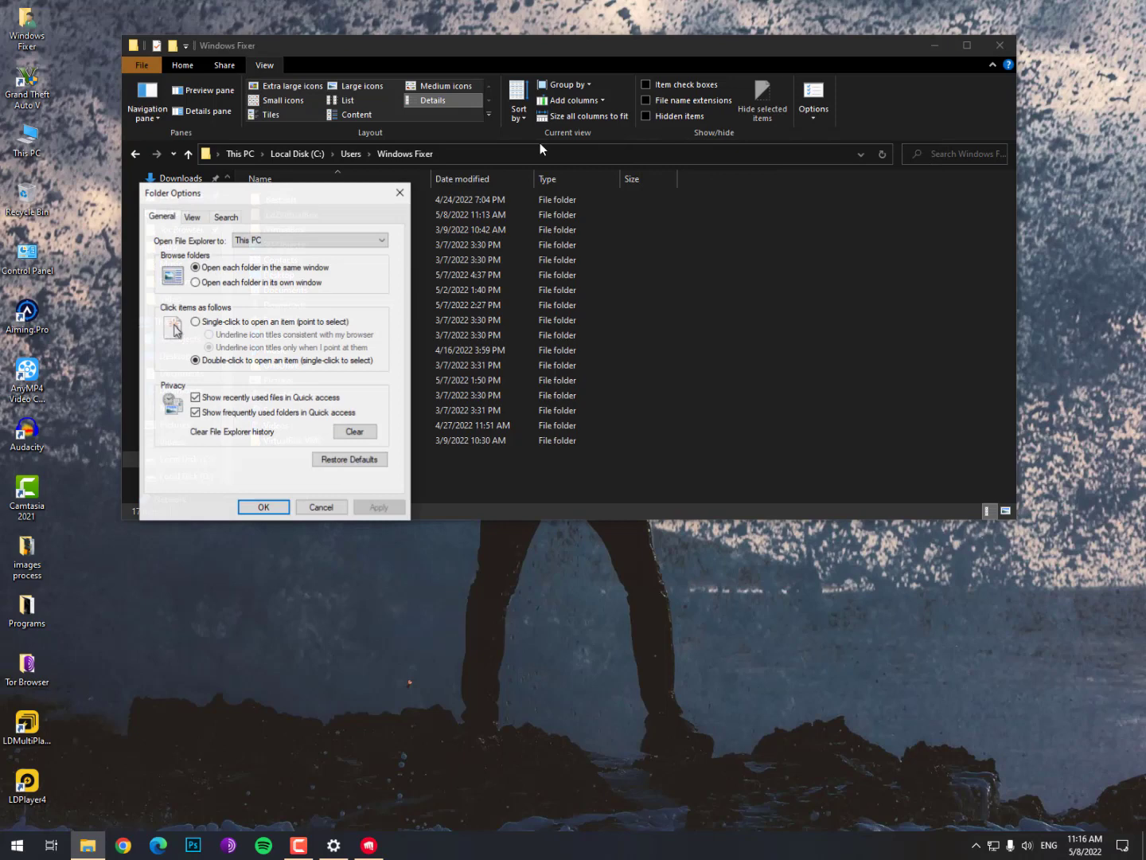
left_click(192, 217)
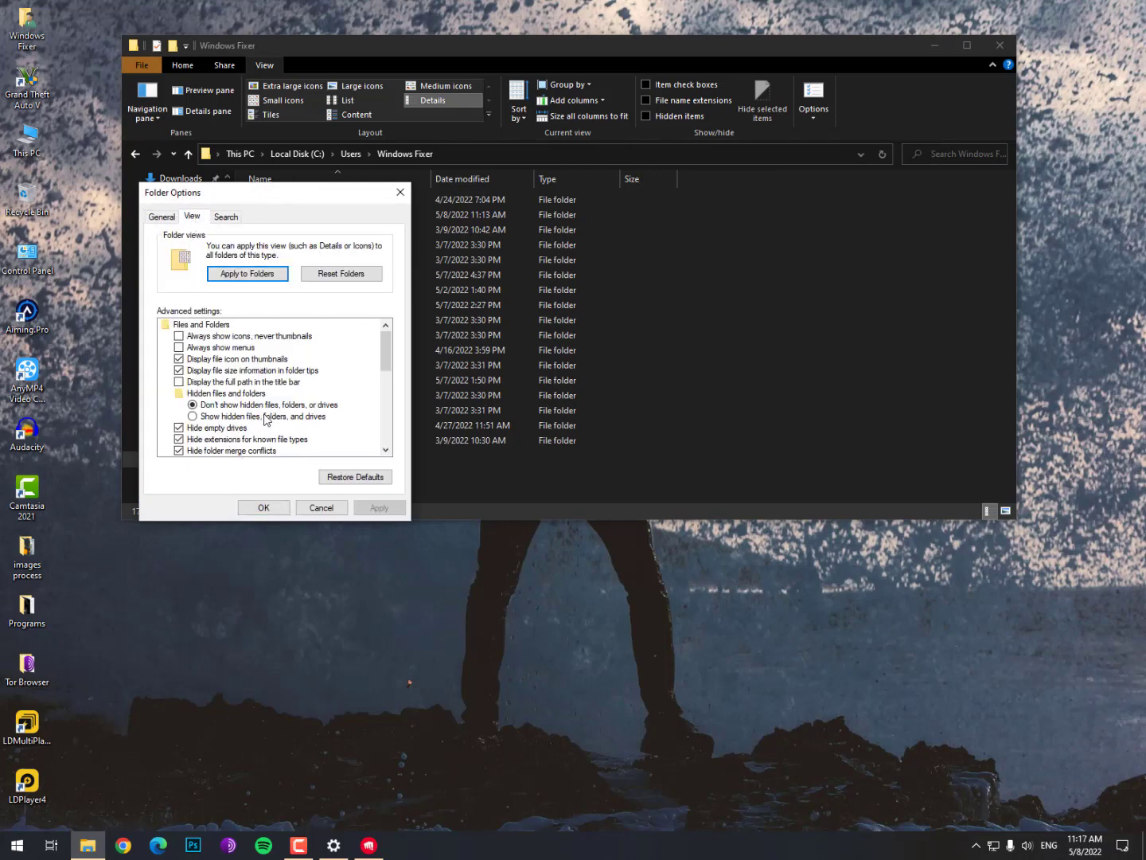
left_click(278, 418)
left_click(374, 508)
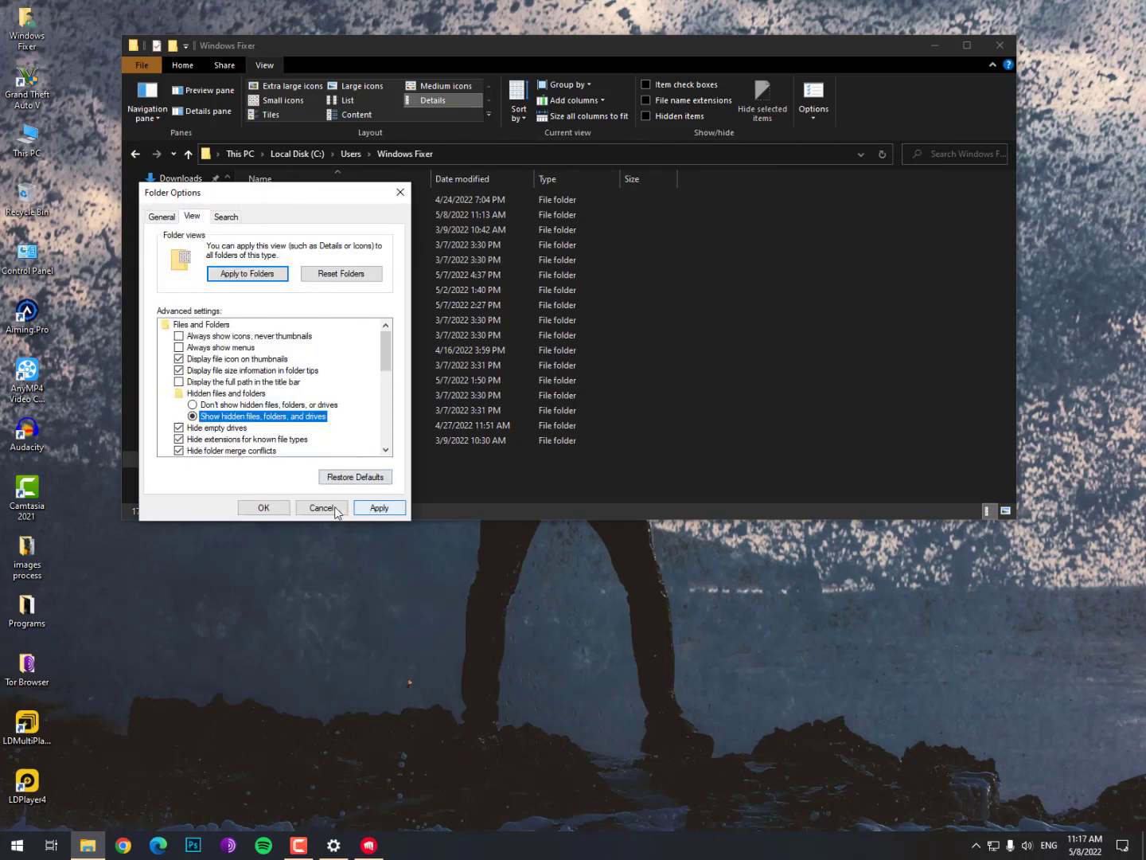
left_click(321, 508)
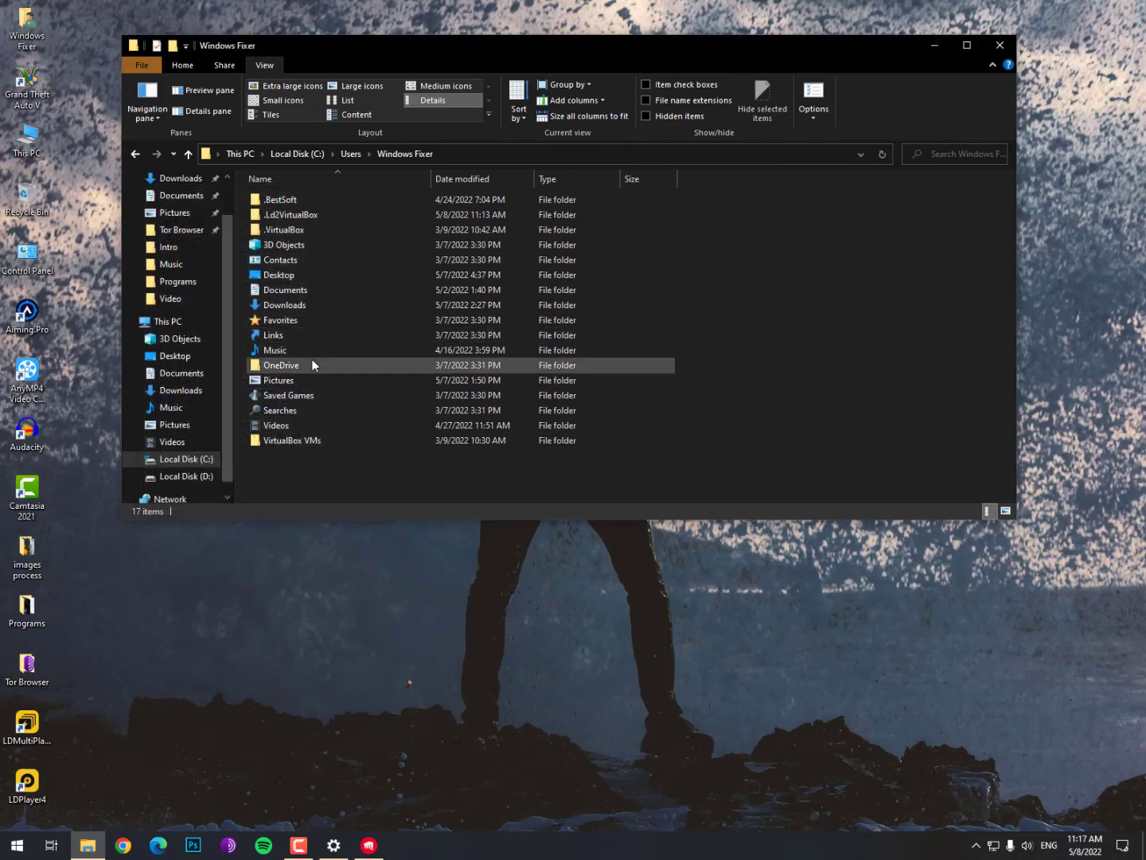
Step: Go to AppData via the address bar, open Local and select the VALORANT folder
left_click(473, 151)
type("C:\\Users\\Windows Fixer")
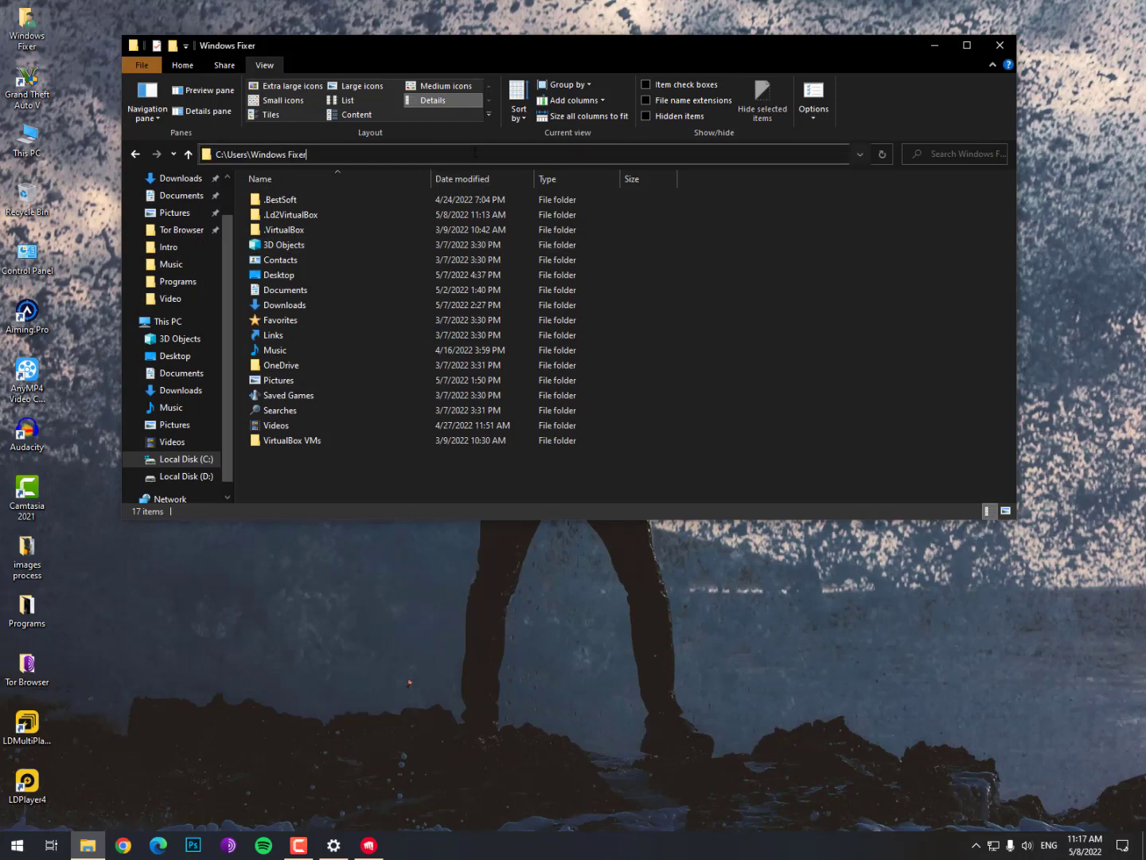
type("\\app")
type("data")
key("Return")
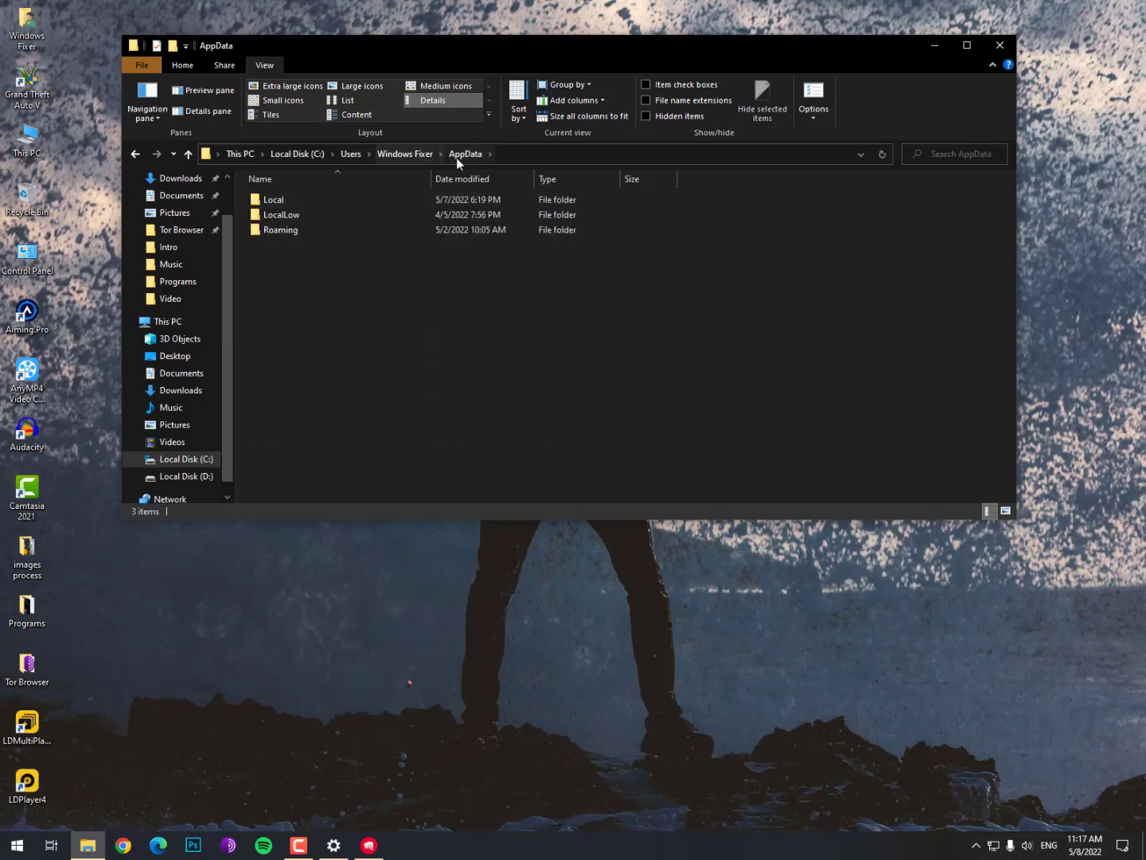
double_click(275, 200)
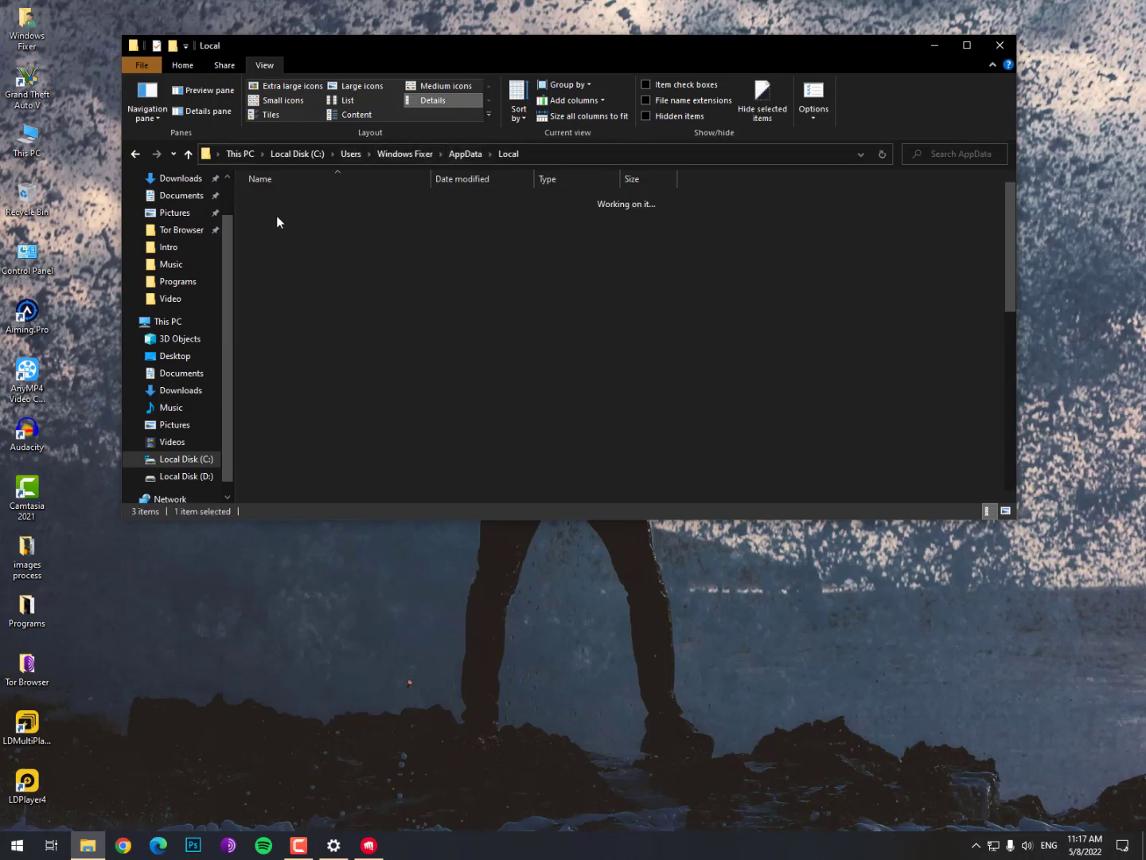
scroll(331, 354, "down", 5)
scroll(322, 395, "down", 3)
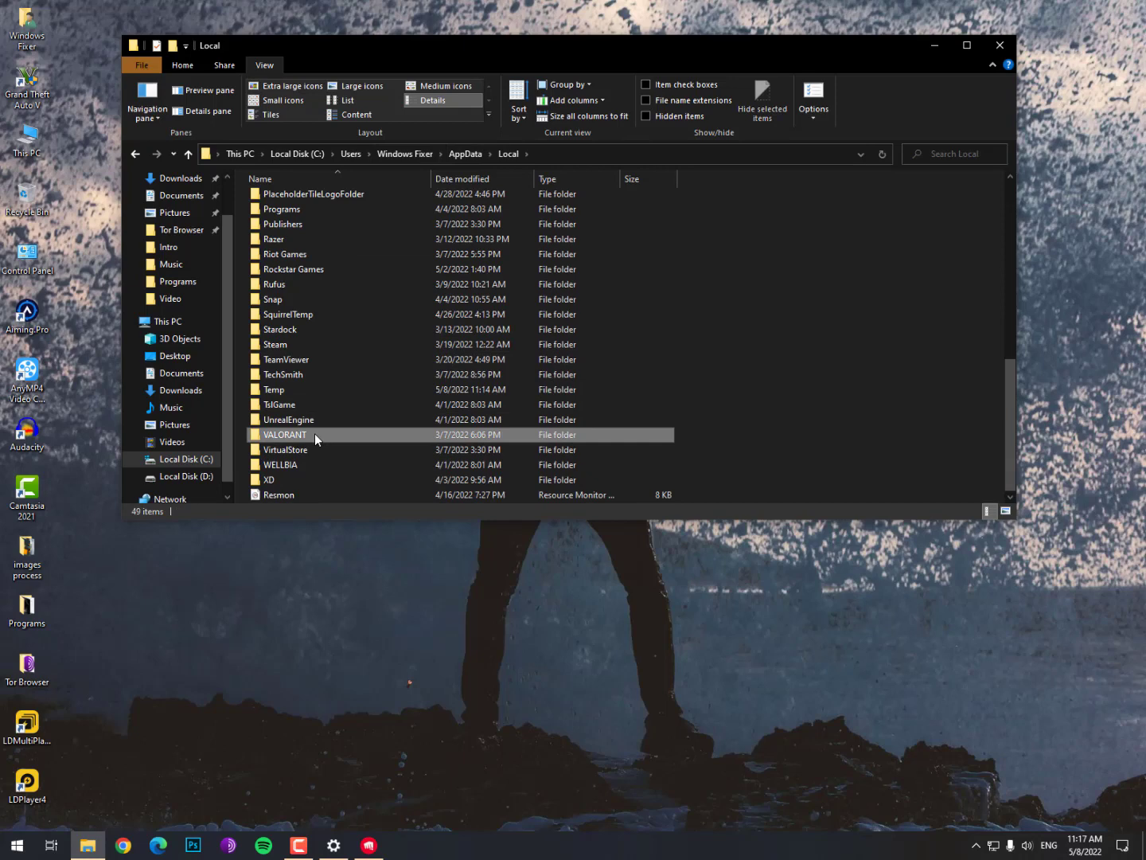
left_click(315, 434)
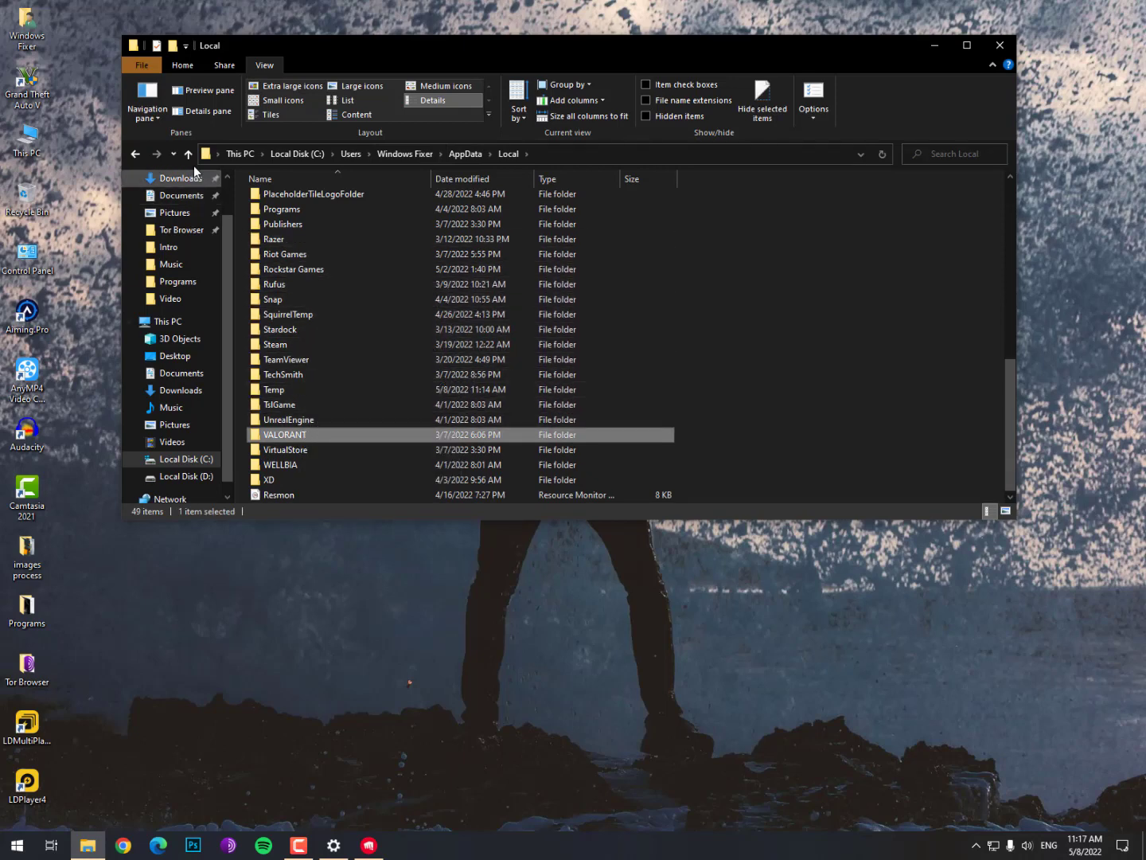
Step: Navigate back up to the root of Local Disk (C:)
left_click(134, 154)
left_click(135, 155)
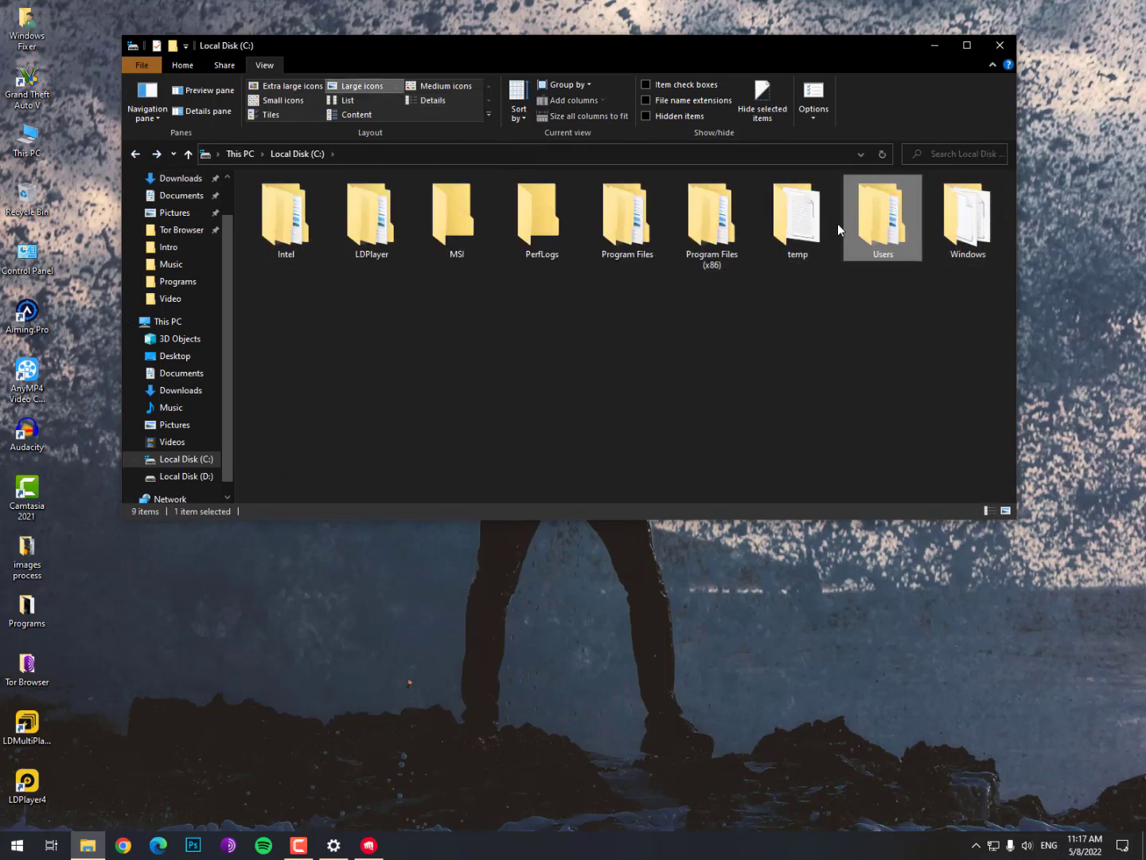
Step: Show hidden items on C:, select Riot Games inside ProgramData, then close Explorer
left_click(389, 279)
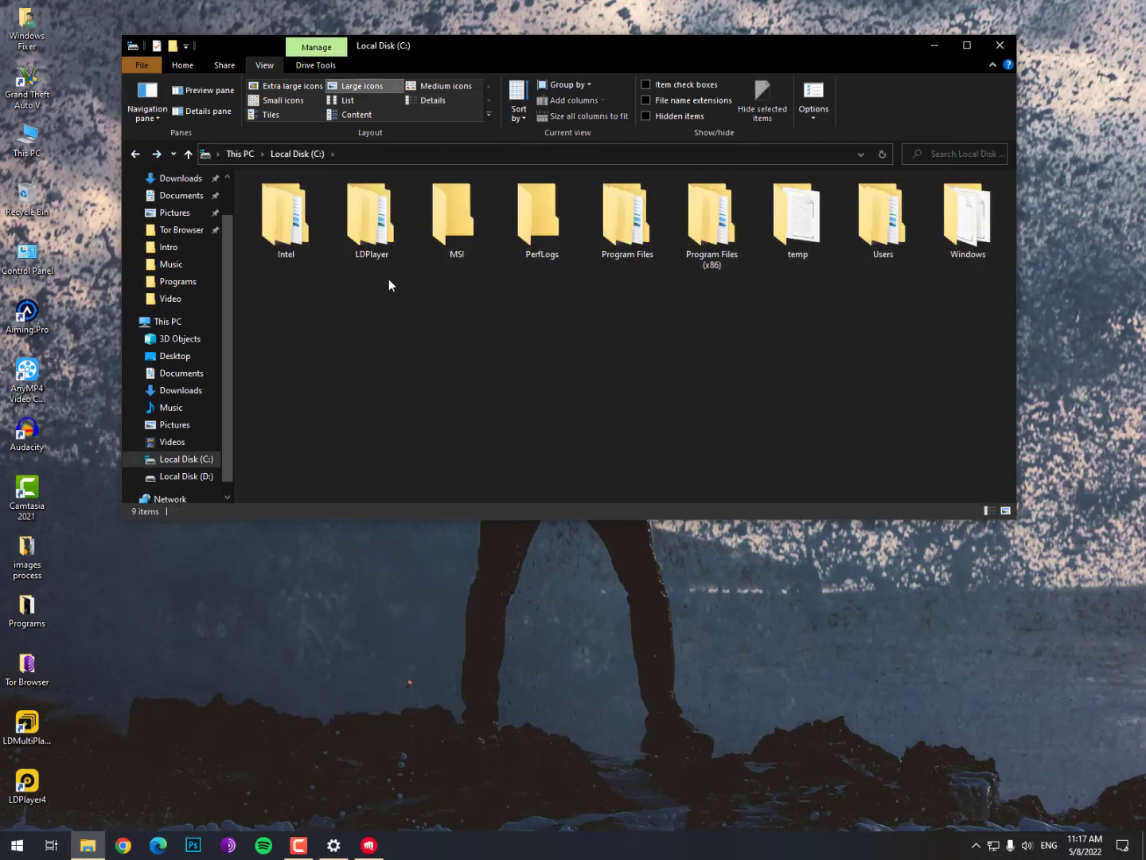
left_click(646, 116)
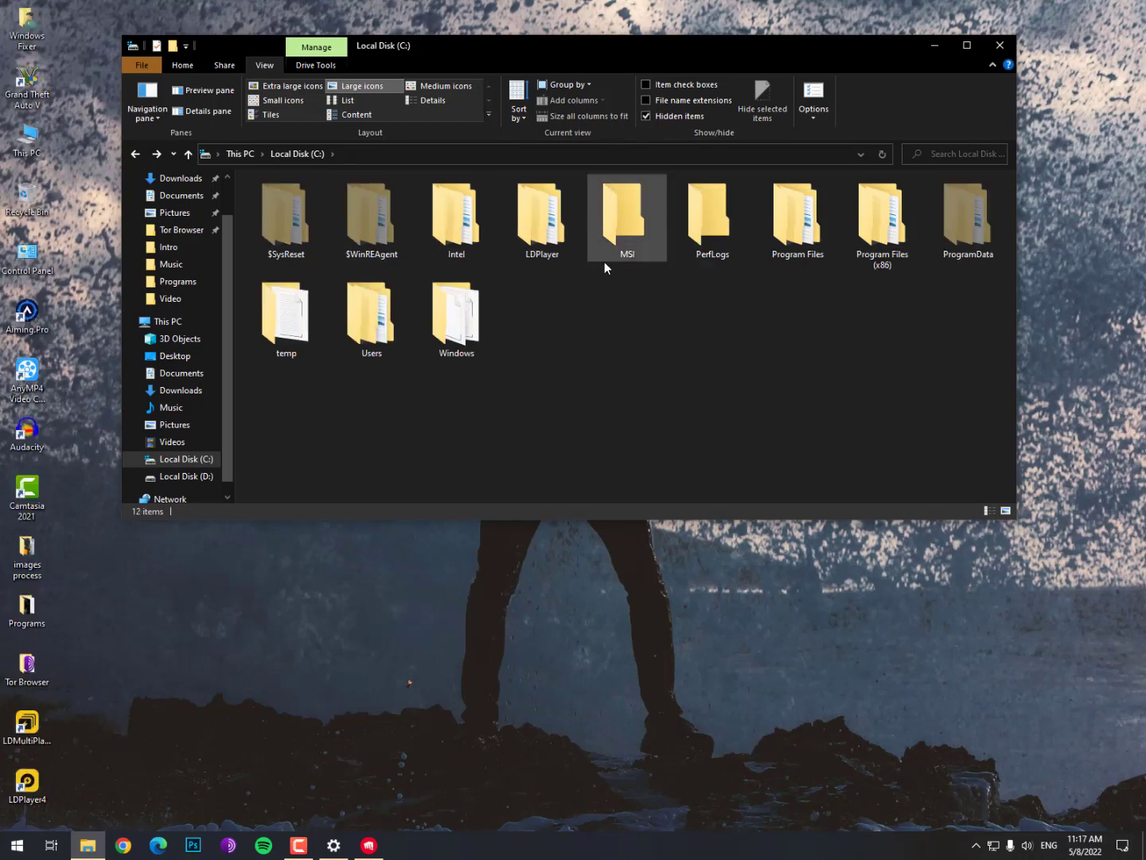
double_click(986, 242)
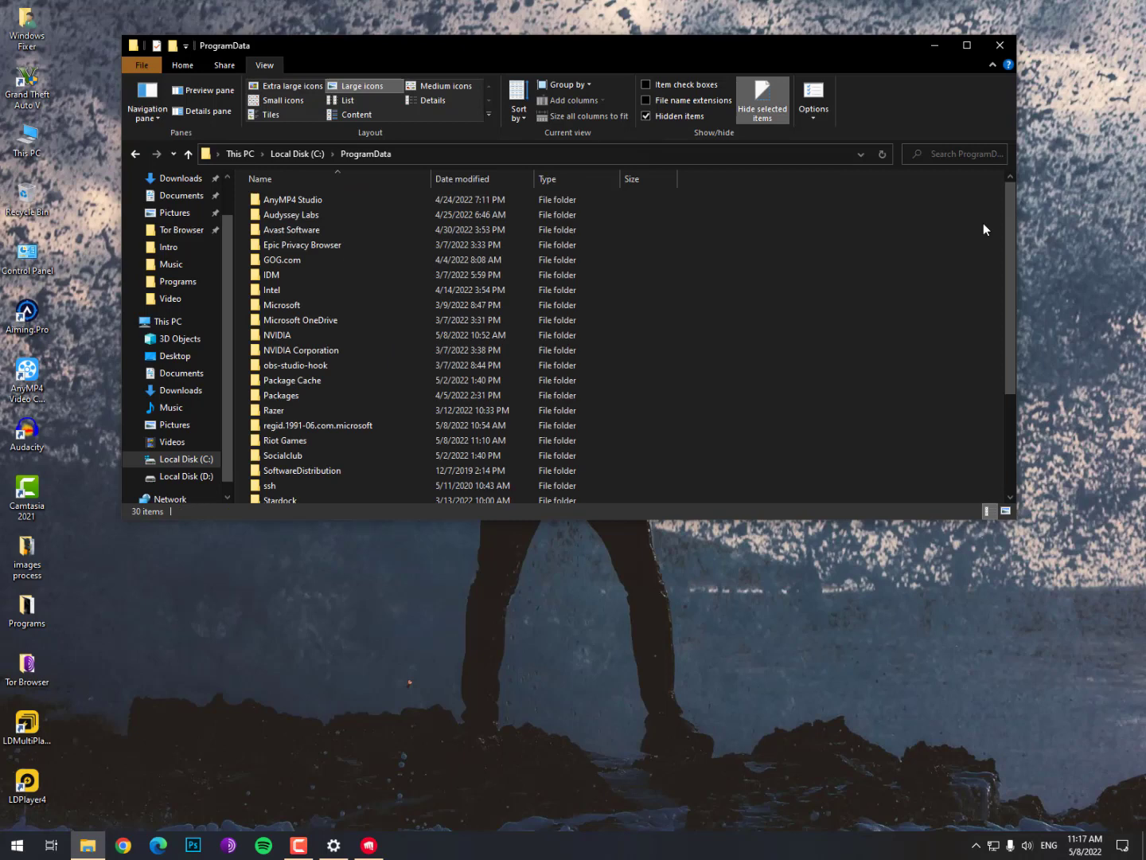
scroll(365, 366, "down", 5)
scroll(308, 420, "down", 3)
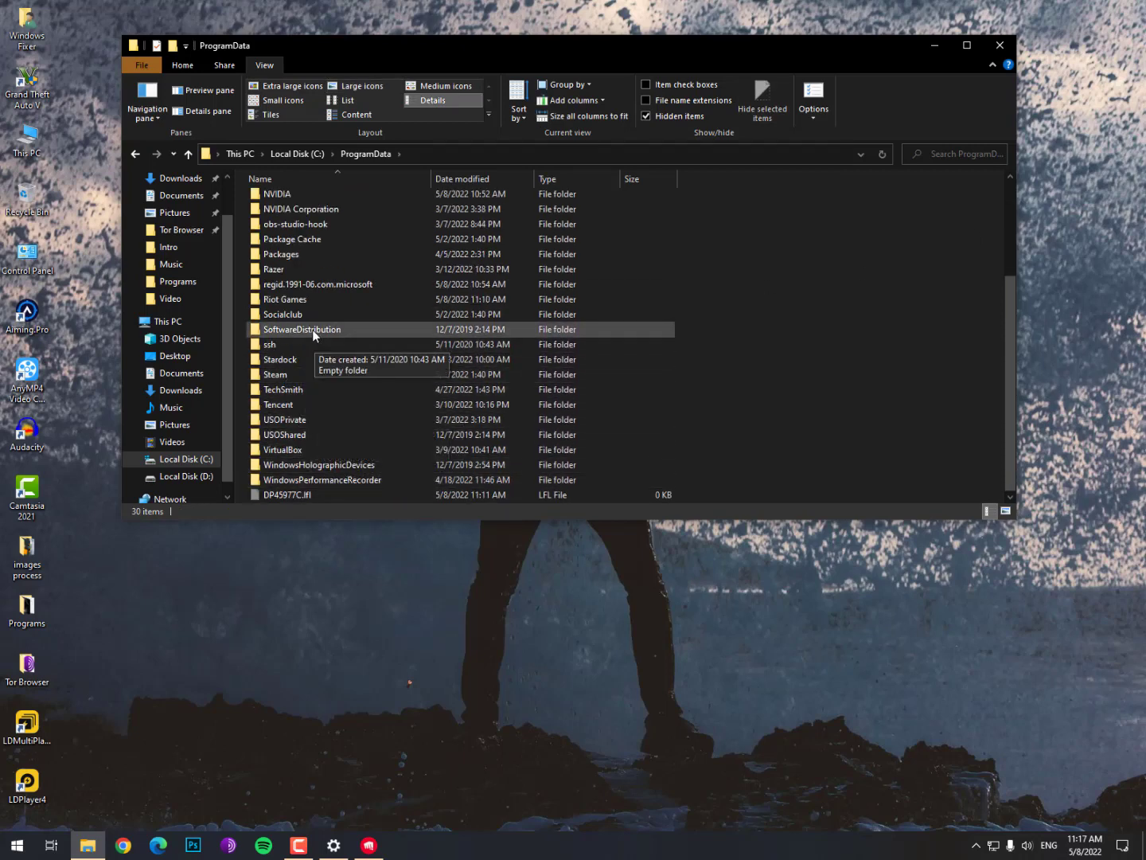
left_click(305, 297)
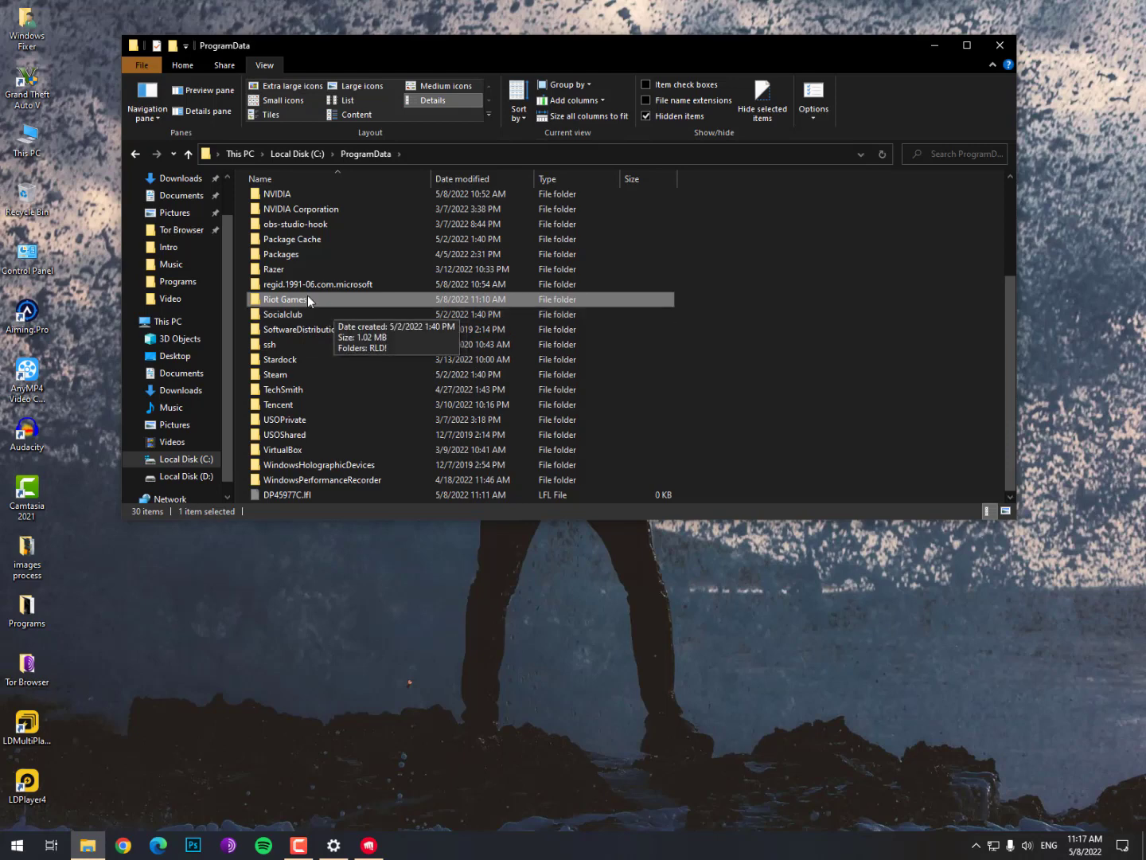
left_click(1002, 46)
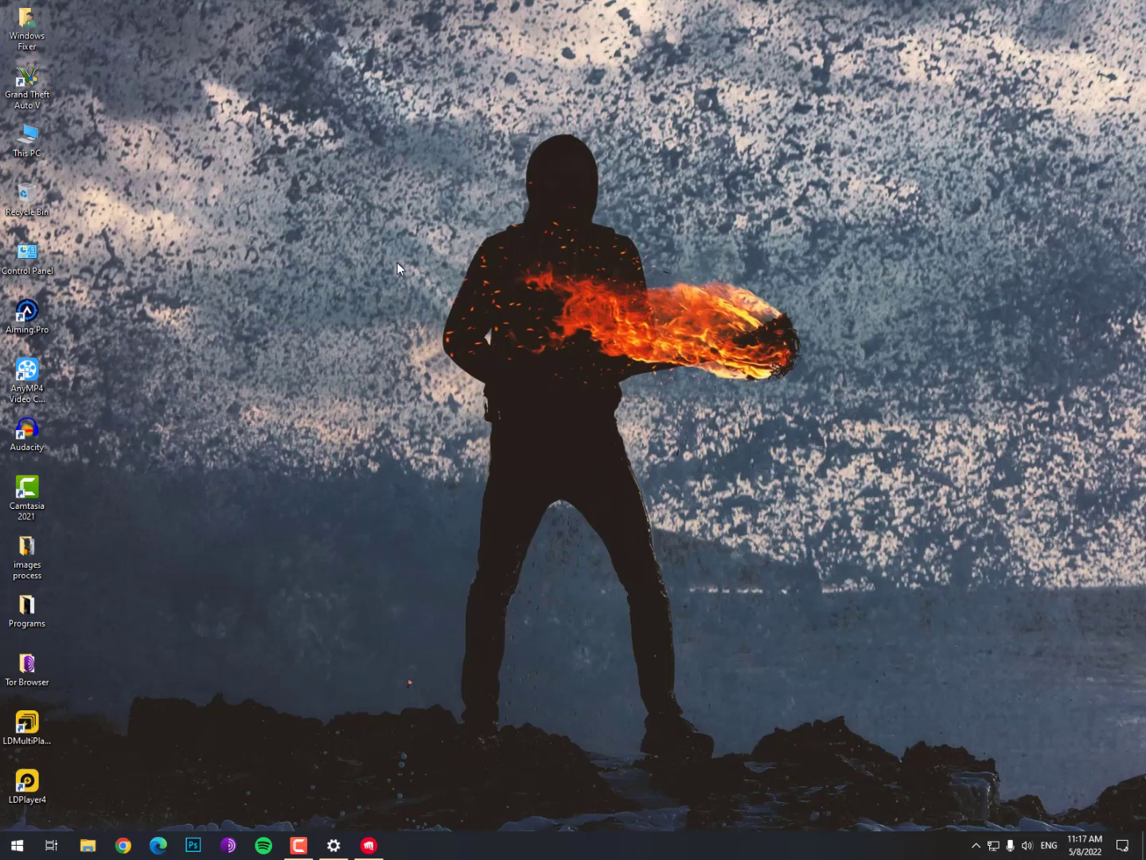
left_click(368, 845)
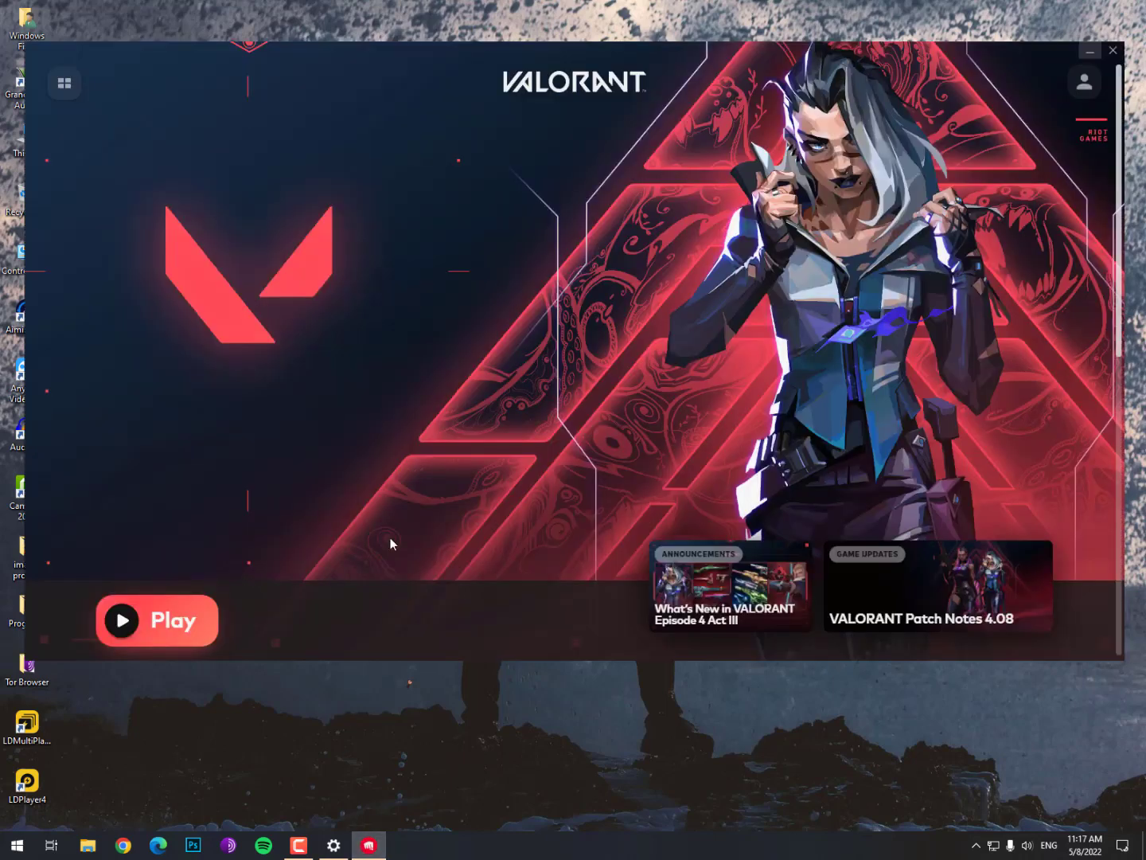
left_click(1084, 87)
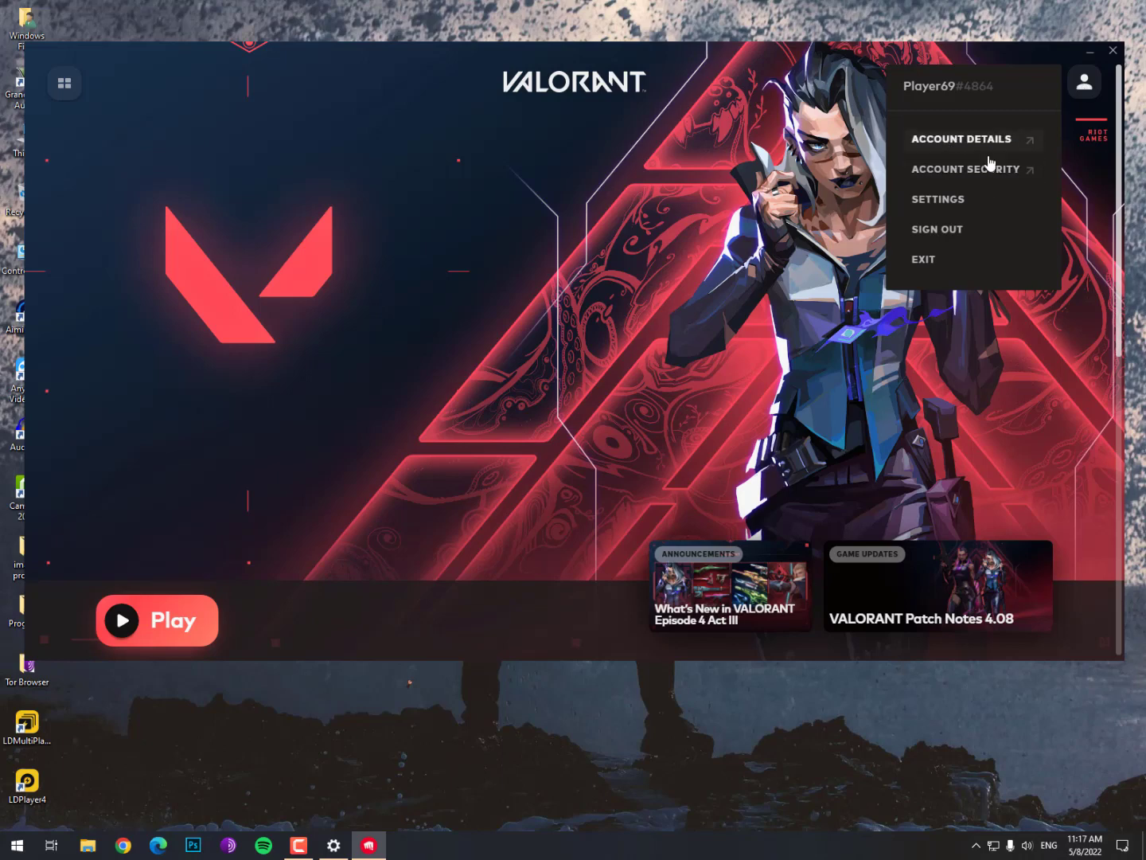
left_click(960, 199)
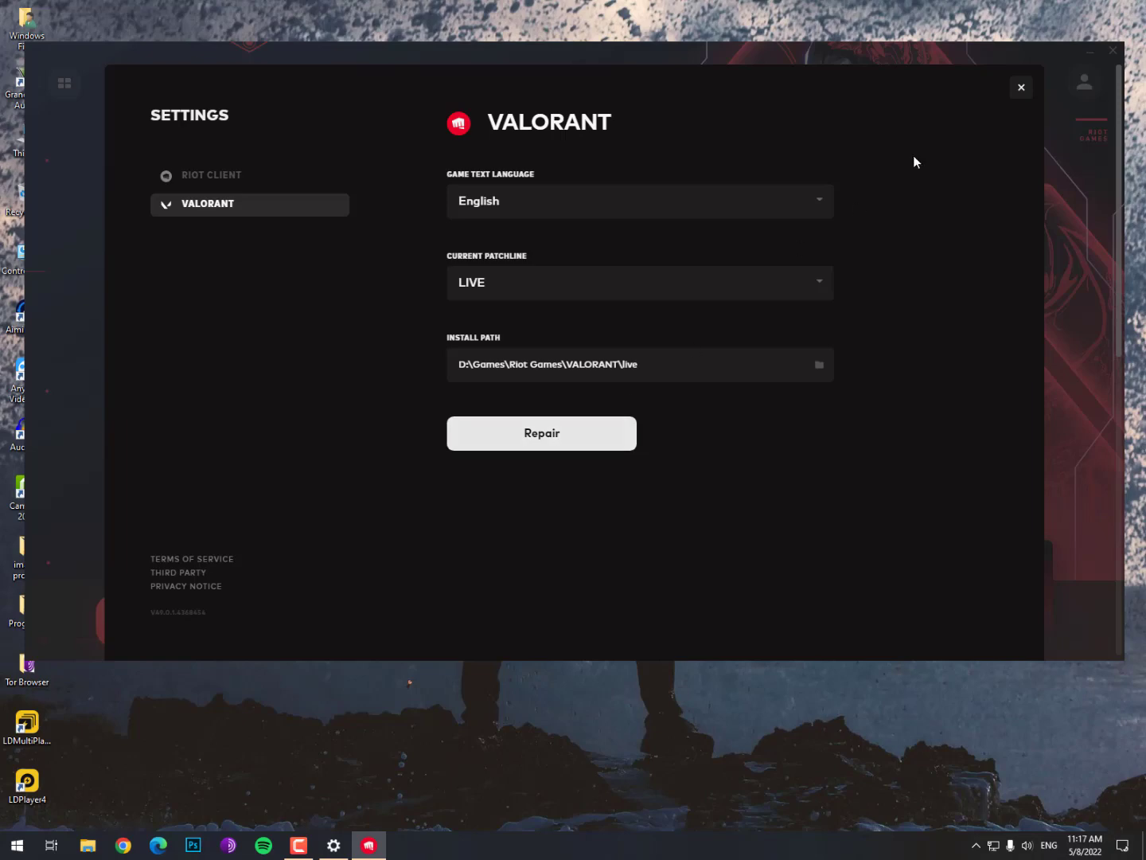
left_click(1022, 88)
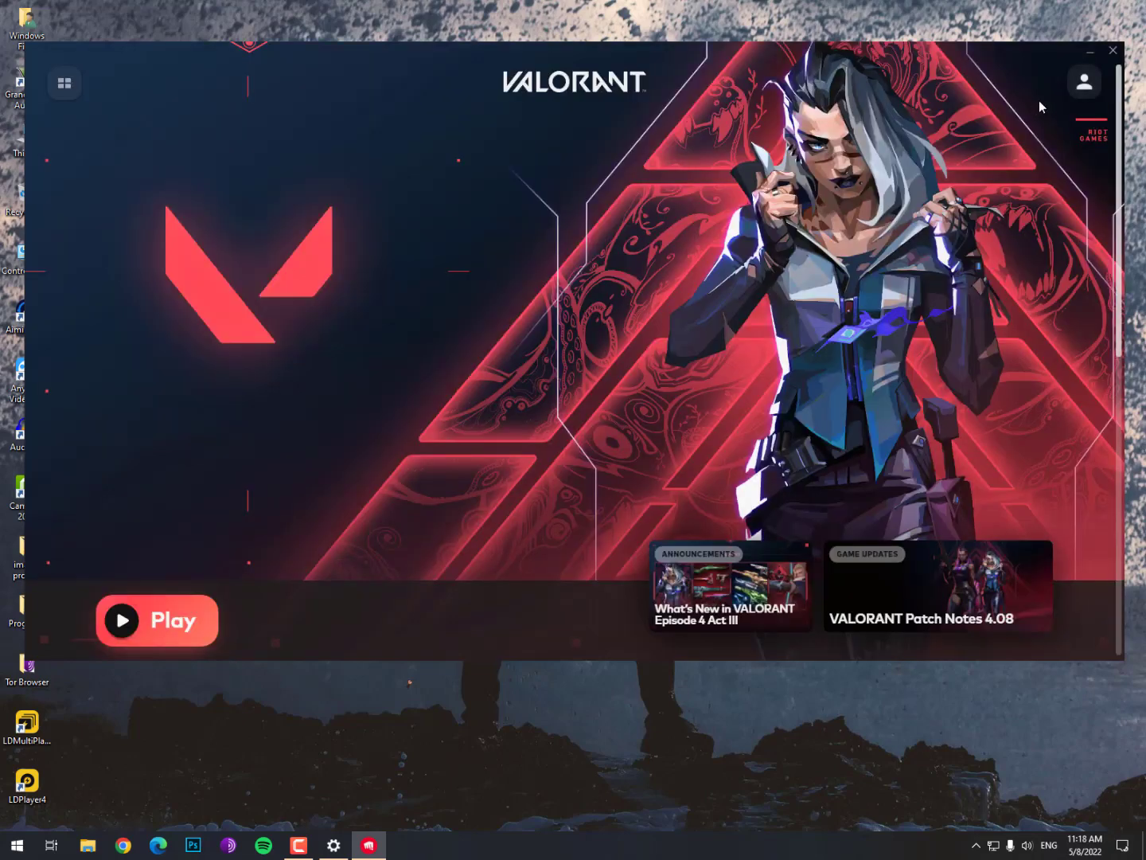
left_click(1092, 53)
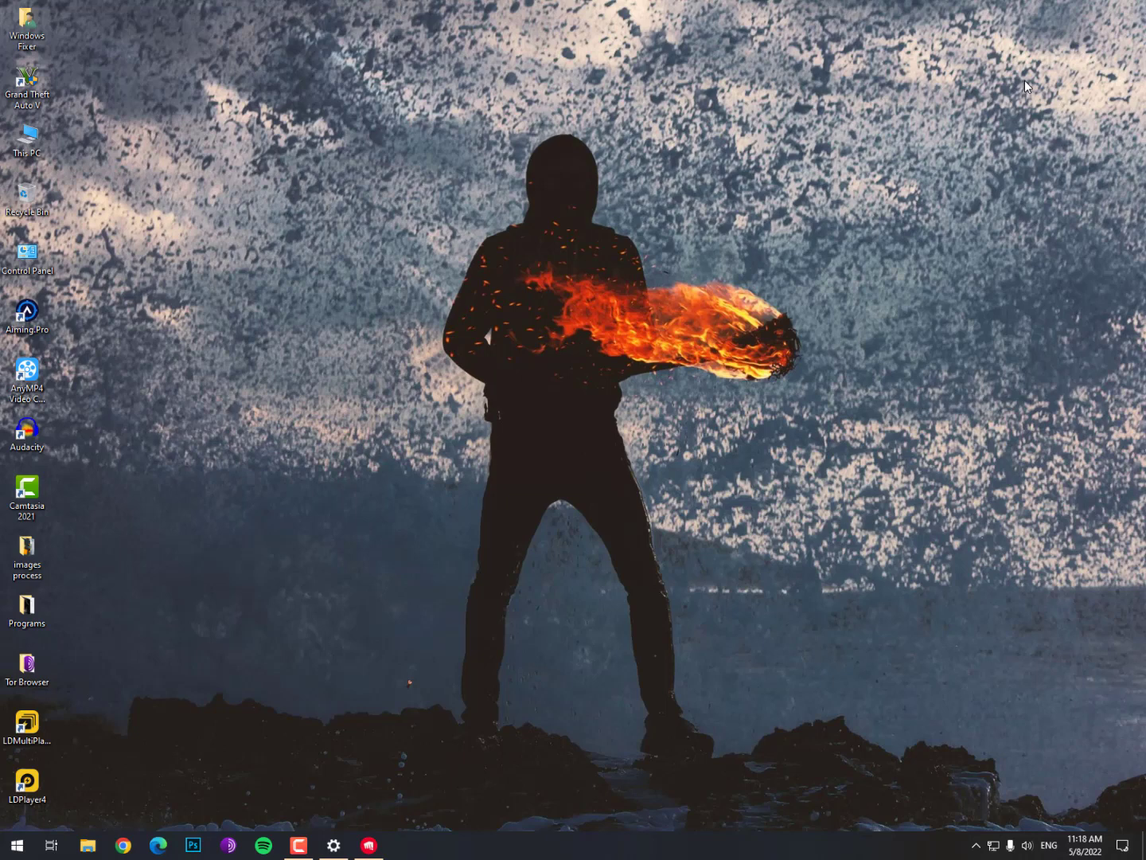
Step: Restore the Riot Client, review the Valorant settings from the profile menu, then close them
left_click(370, 845)
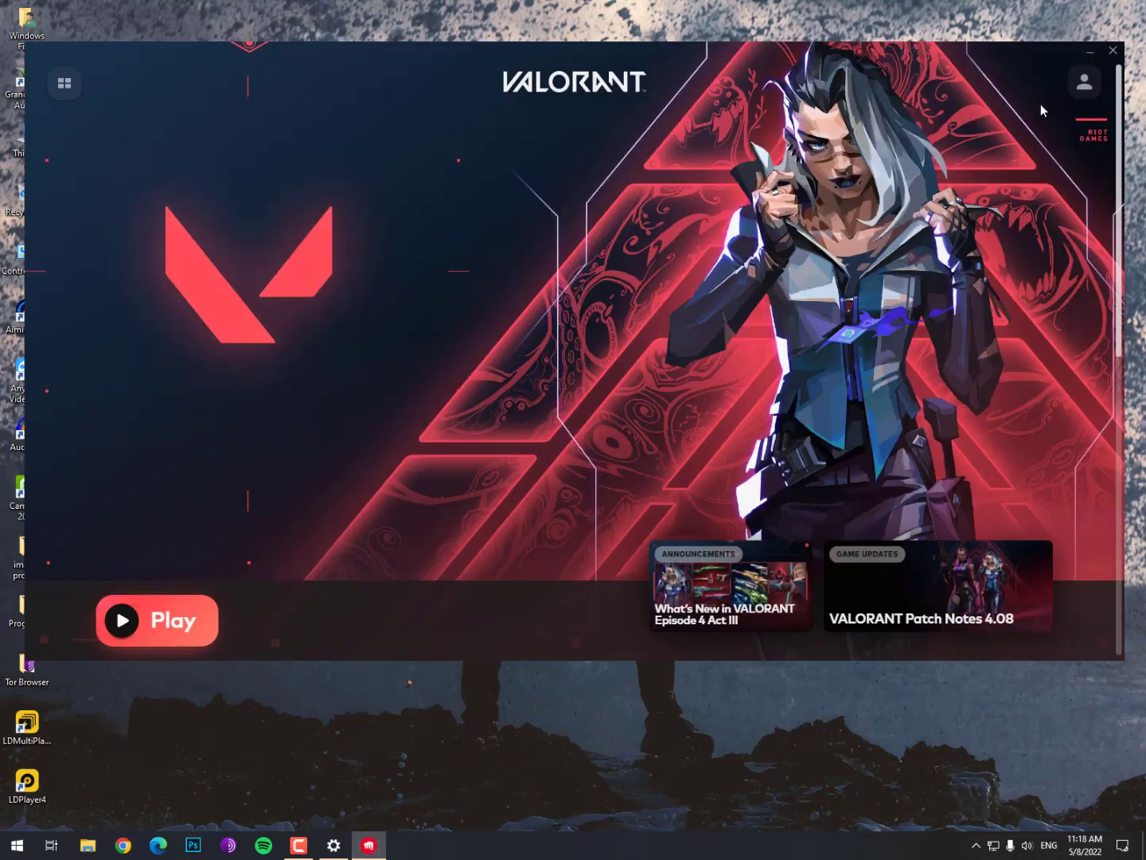
left_click(1084, 82)
left_click(937, 199)
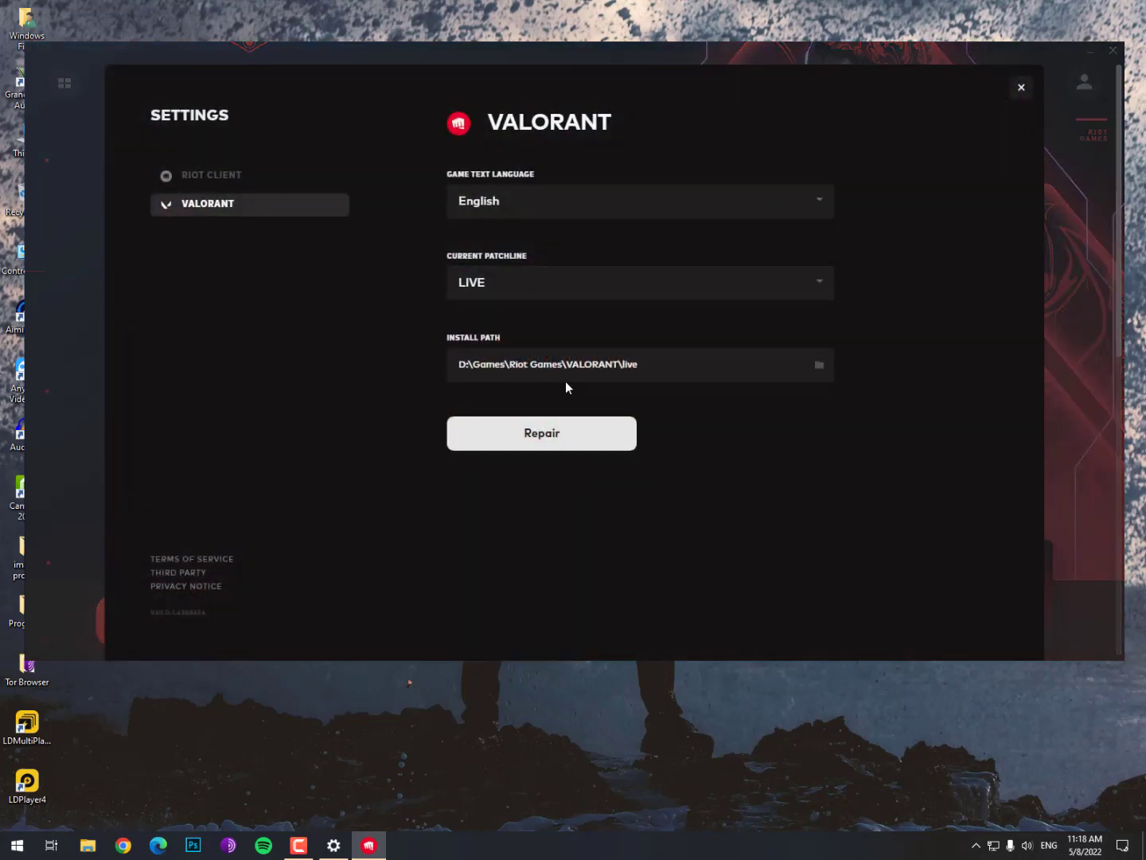
left_click(1020, 86)
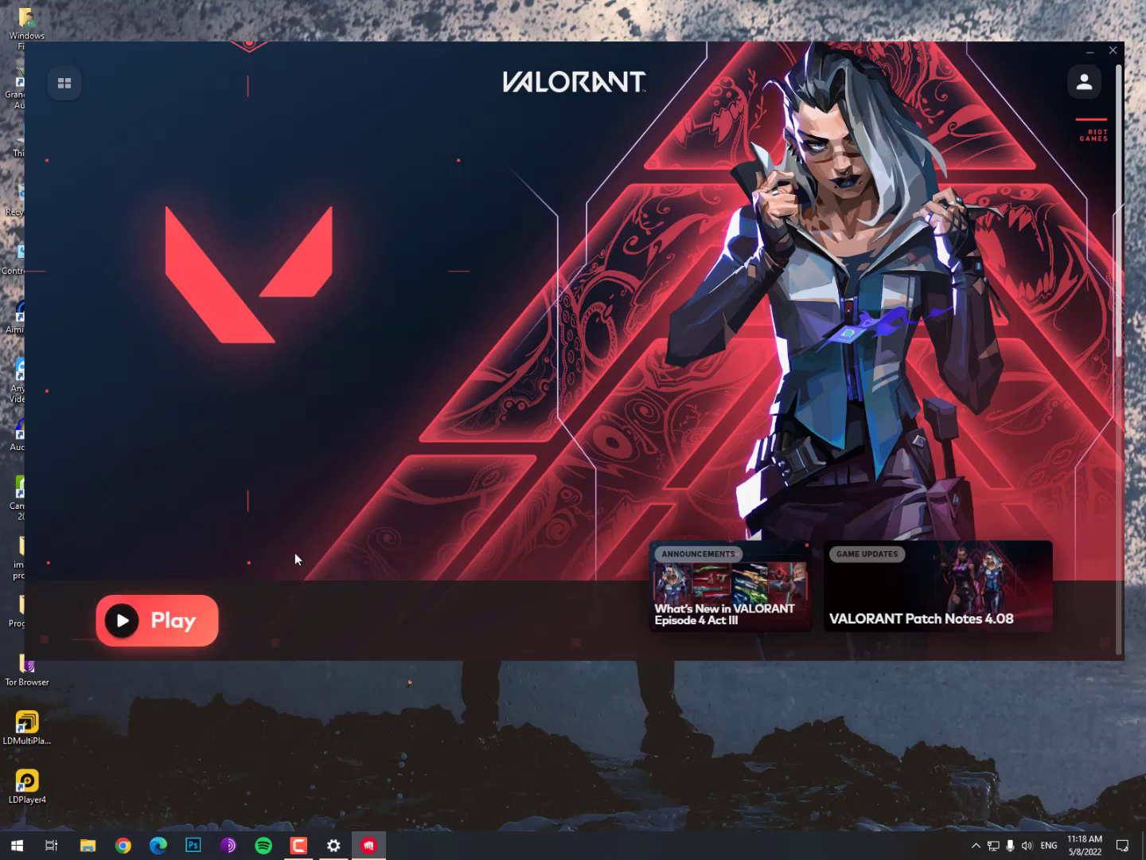
Step: View the My Games library, then minimize the Riot Client
left_click(65, 83)
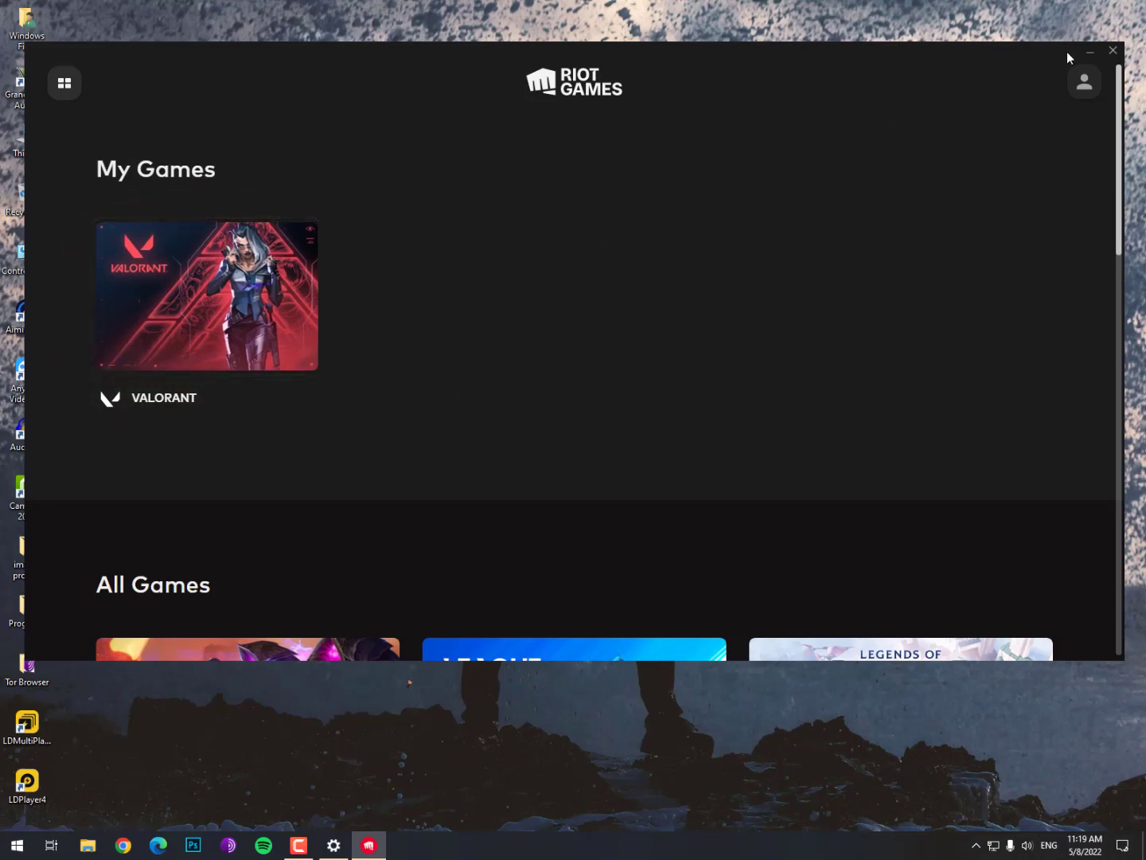
left_click(1091, 52)
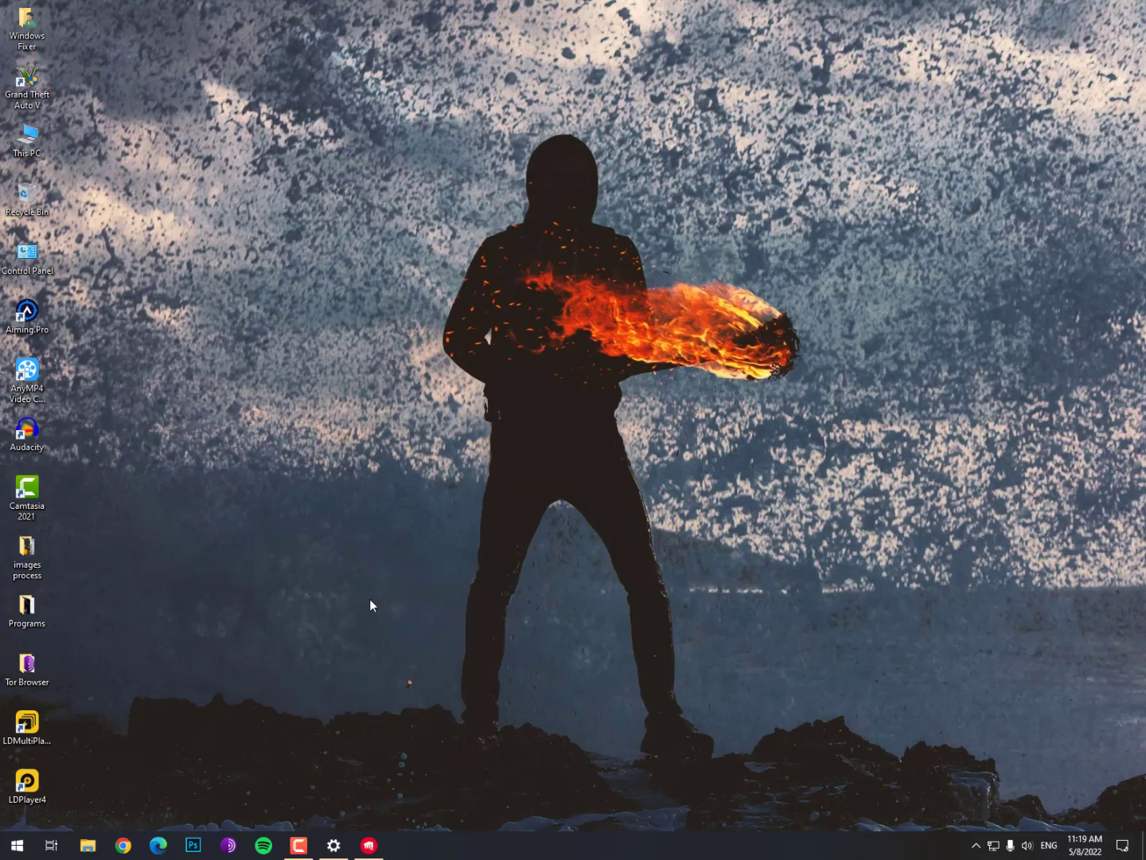
Step: Restore the Riot Client from the taskbar, then close it completely
left_click(367, 845)
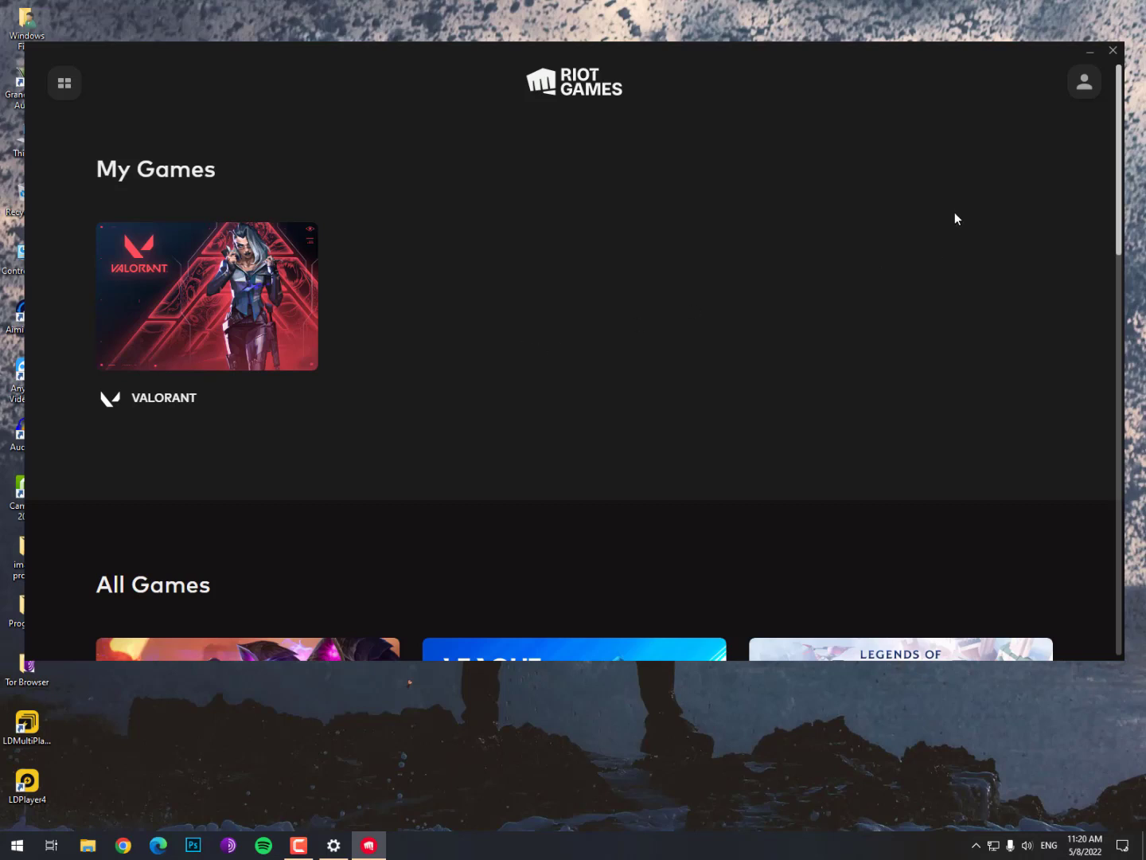
left_click(1112, 50)
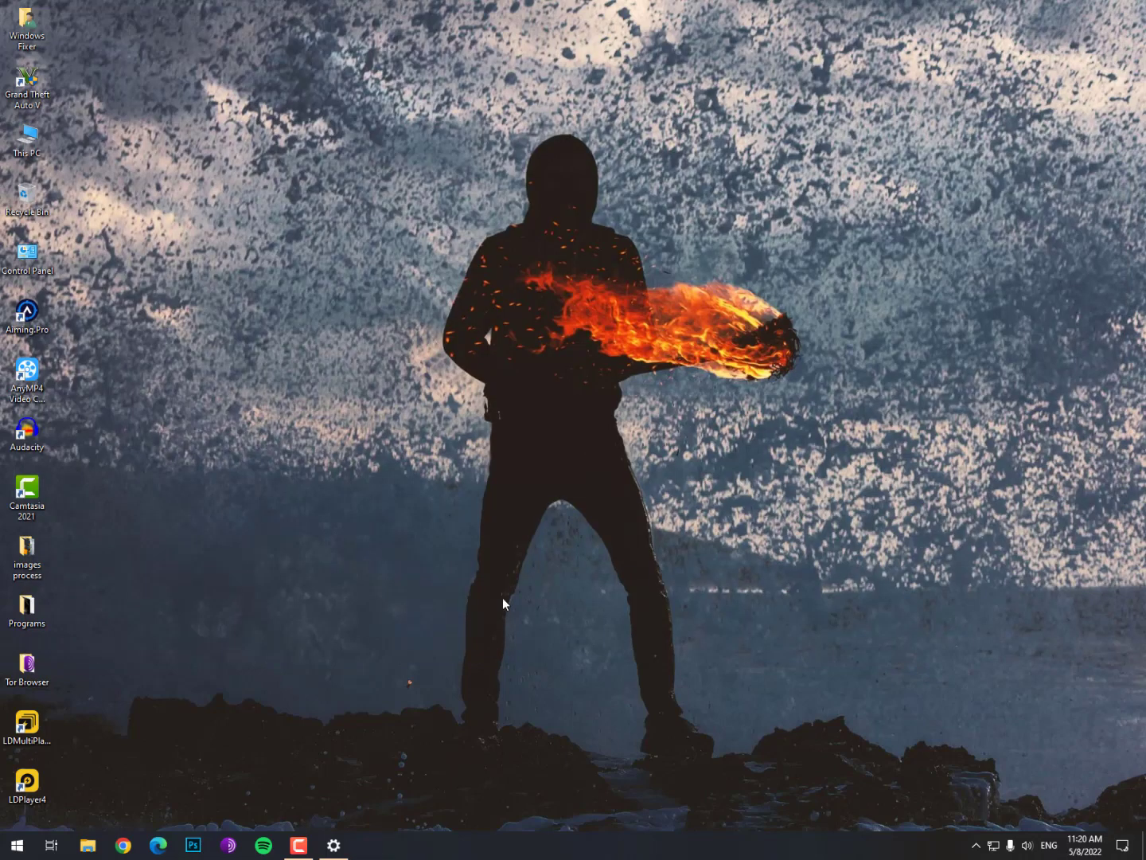